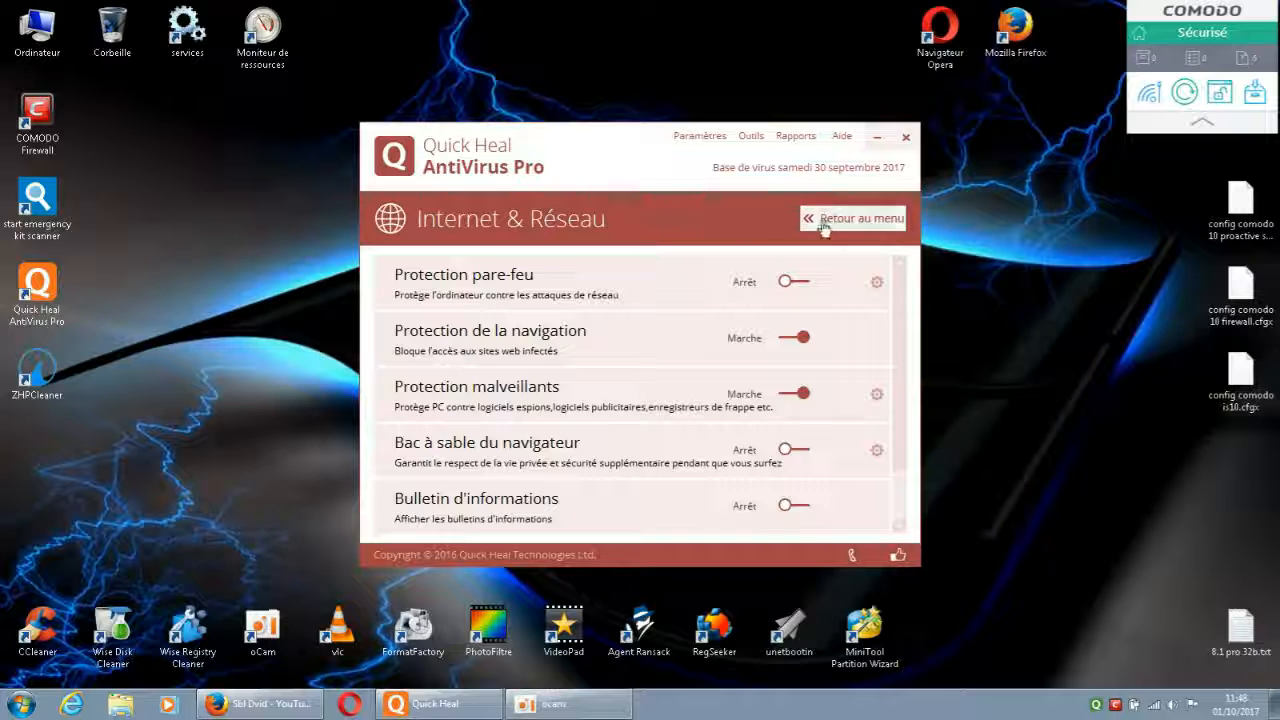
# Open the browser sandbox (Bac à sable du navigateur) settings from the Internet & Réseau section.
pyautogui.click(815, 218)
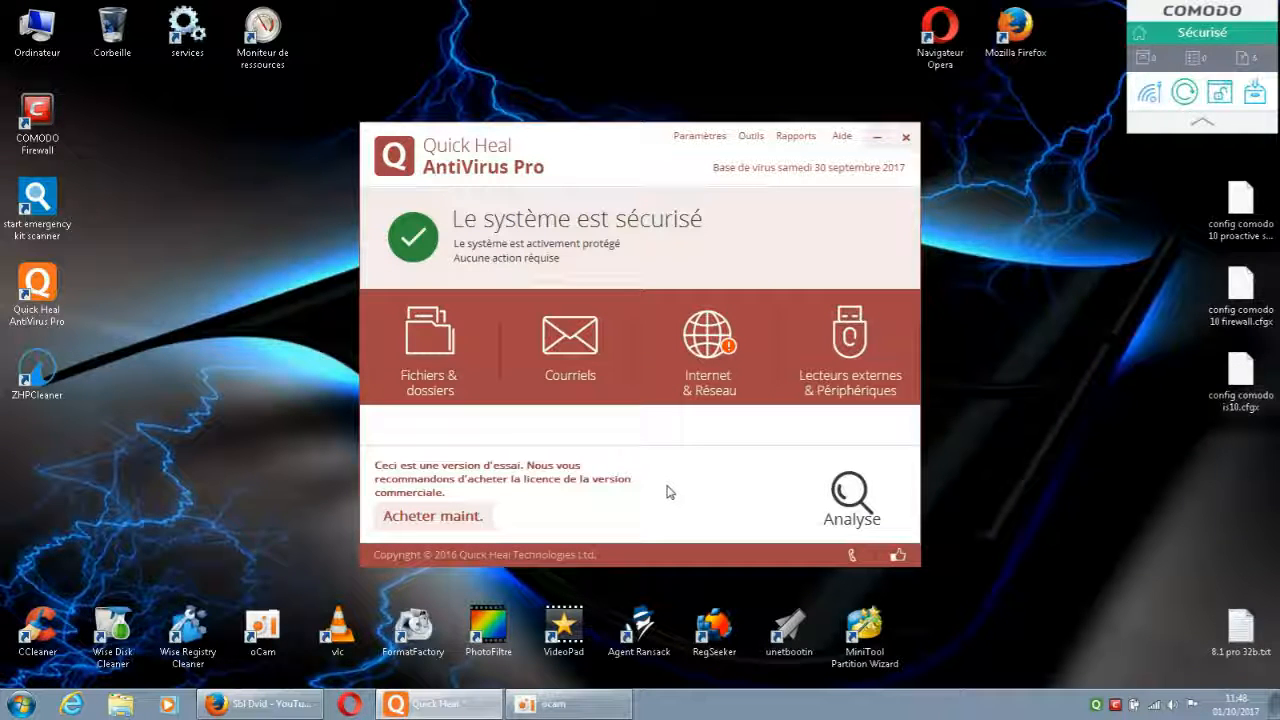
pyautogui.click(720, 357)
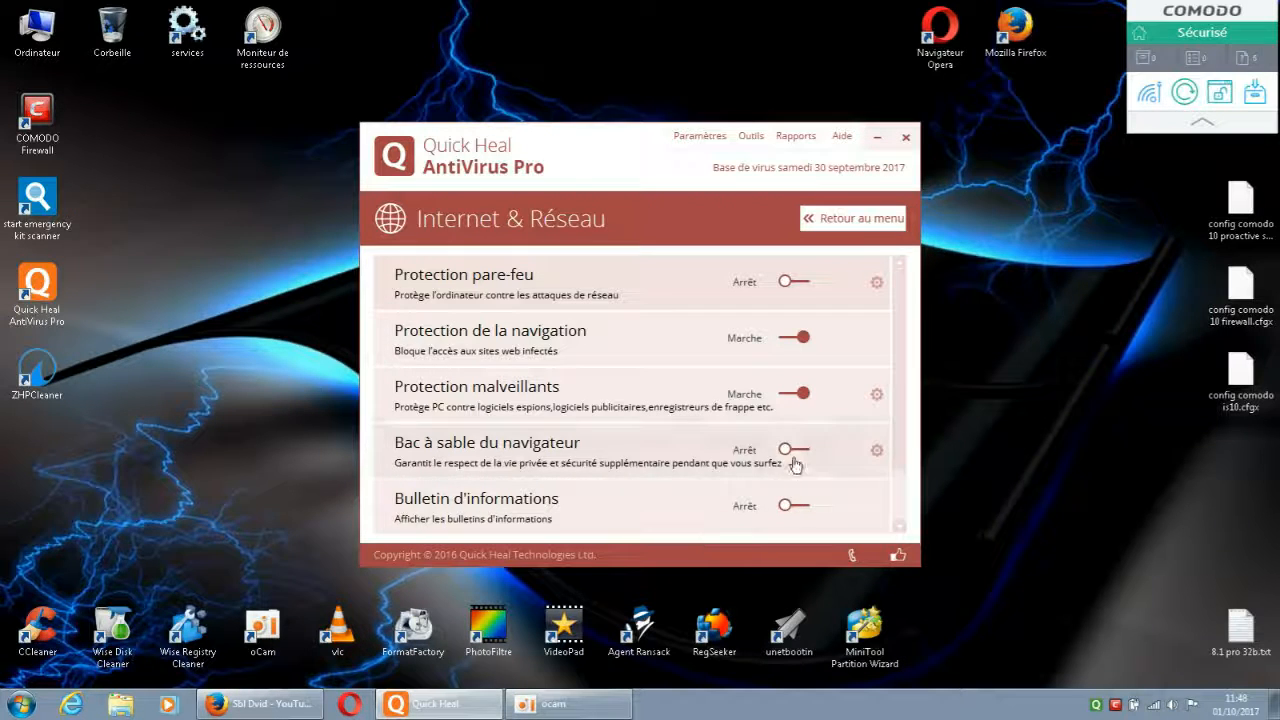
pyautogui.click(877, 452)
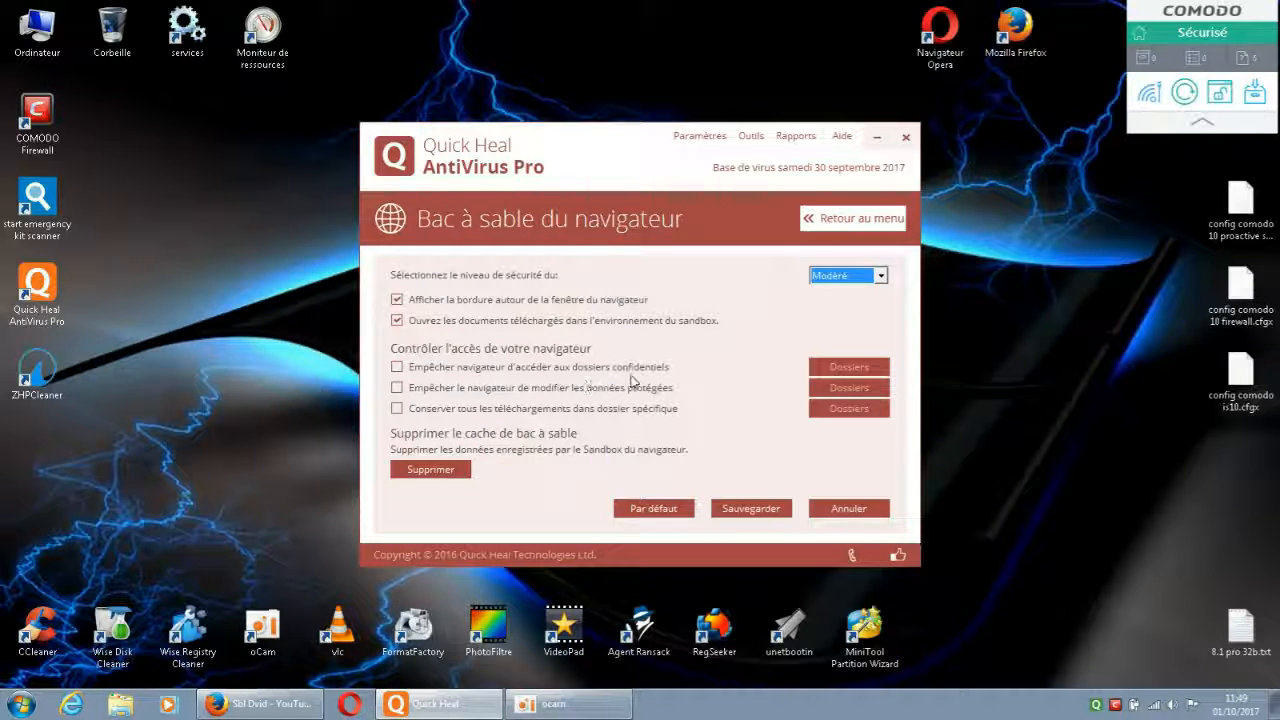
# Enable blocking browser access to confidential folders, inspect its folder list and folder picker, and close both without adding a folder.
pyautogui.click(397, 367)
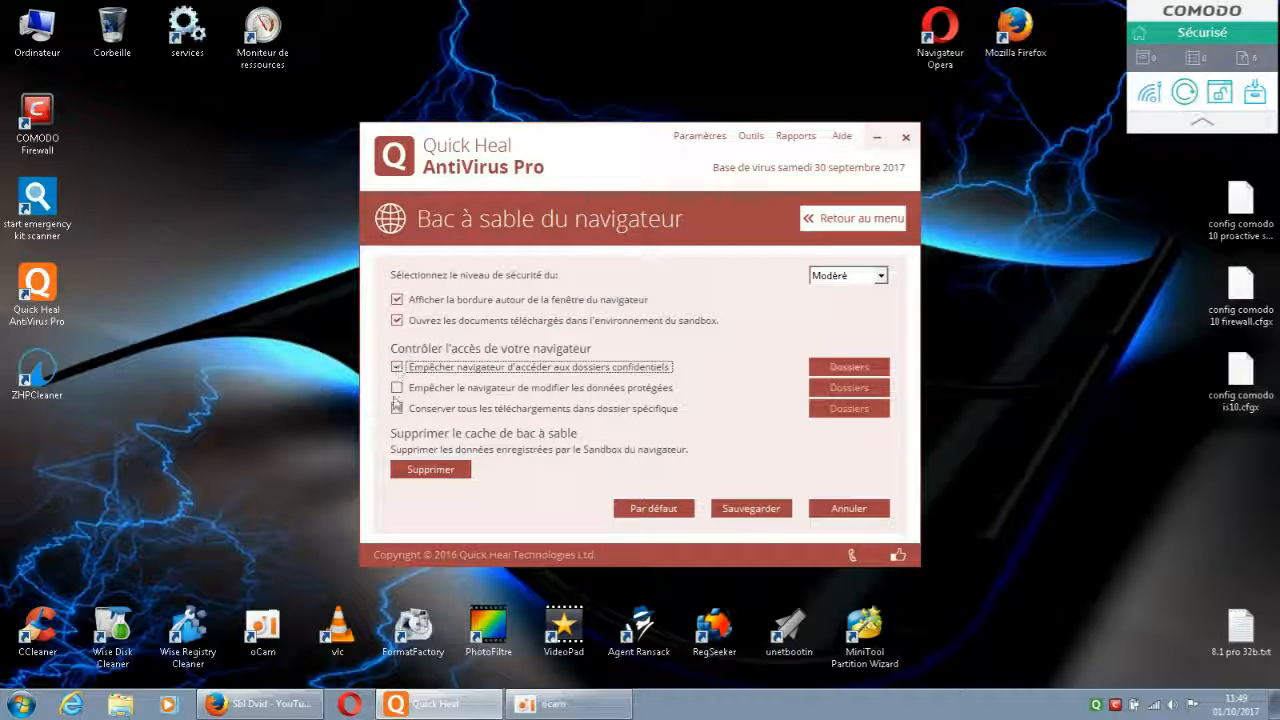
pyautogui.click(848, 367)
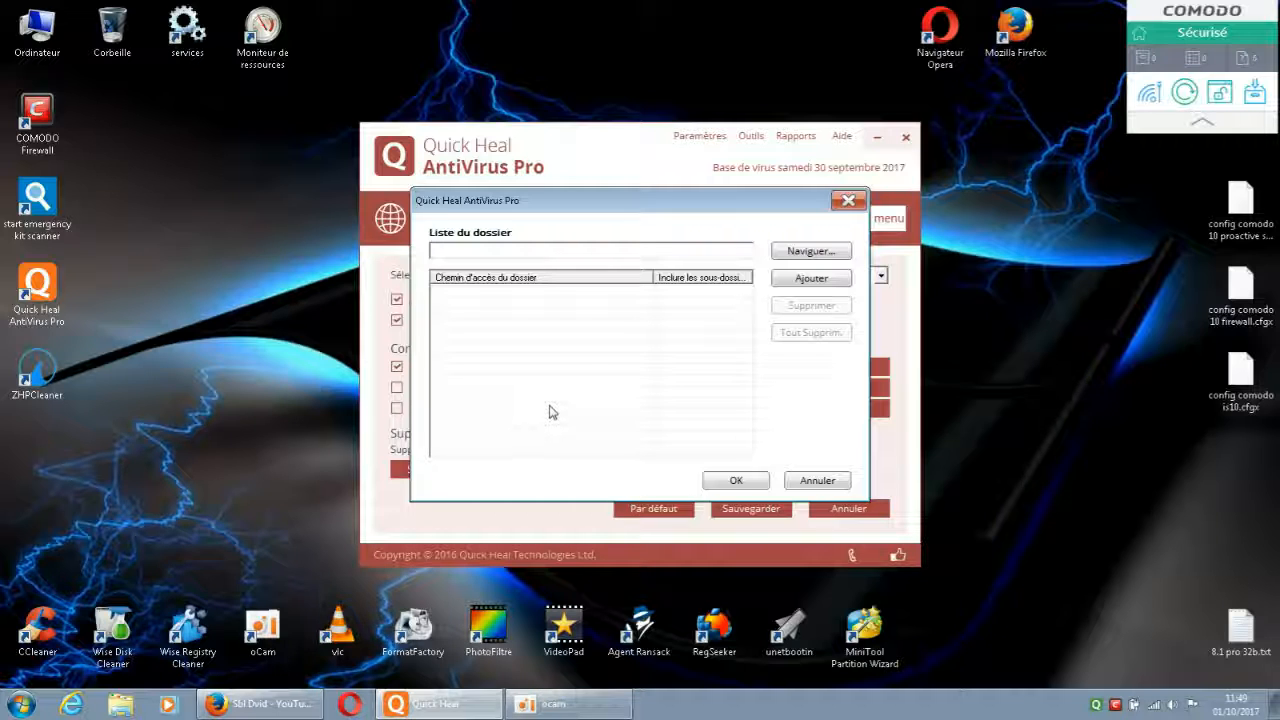
pyautogui.click(810, 252)
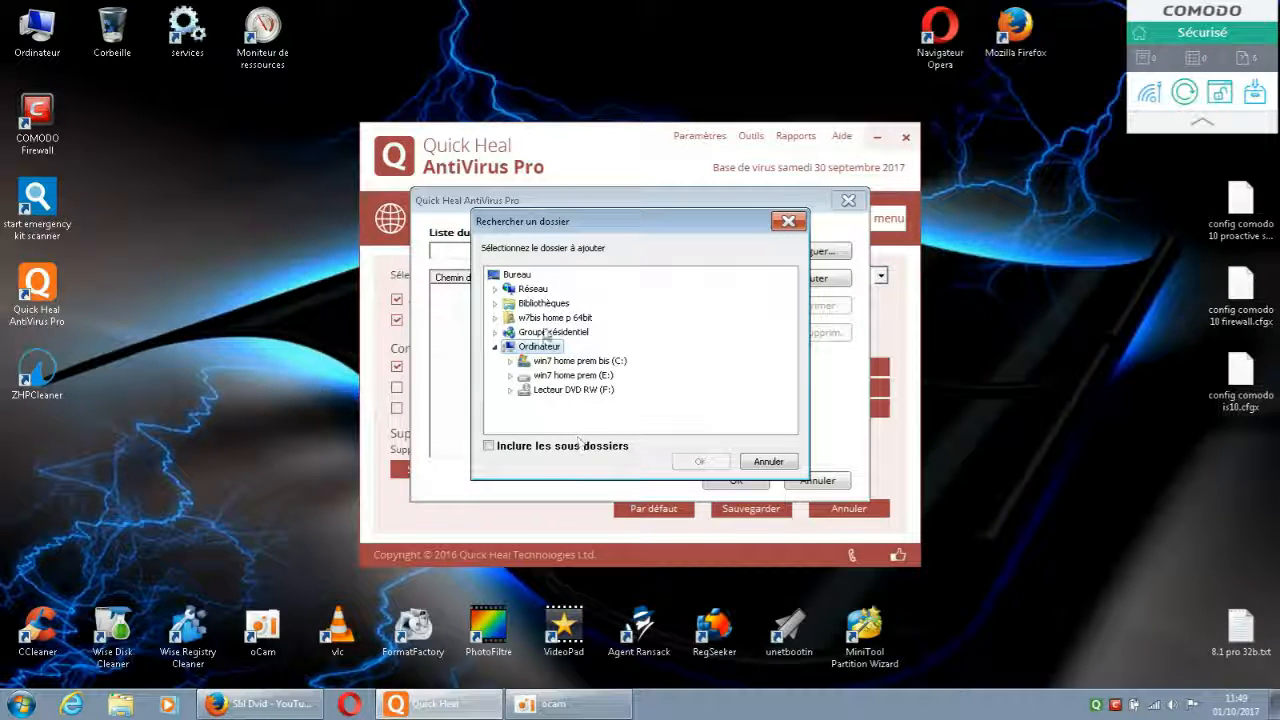
pyautogui.click(788, 221)
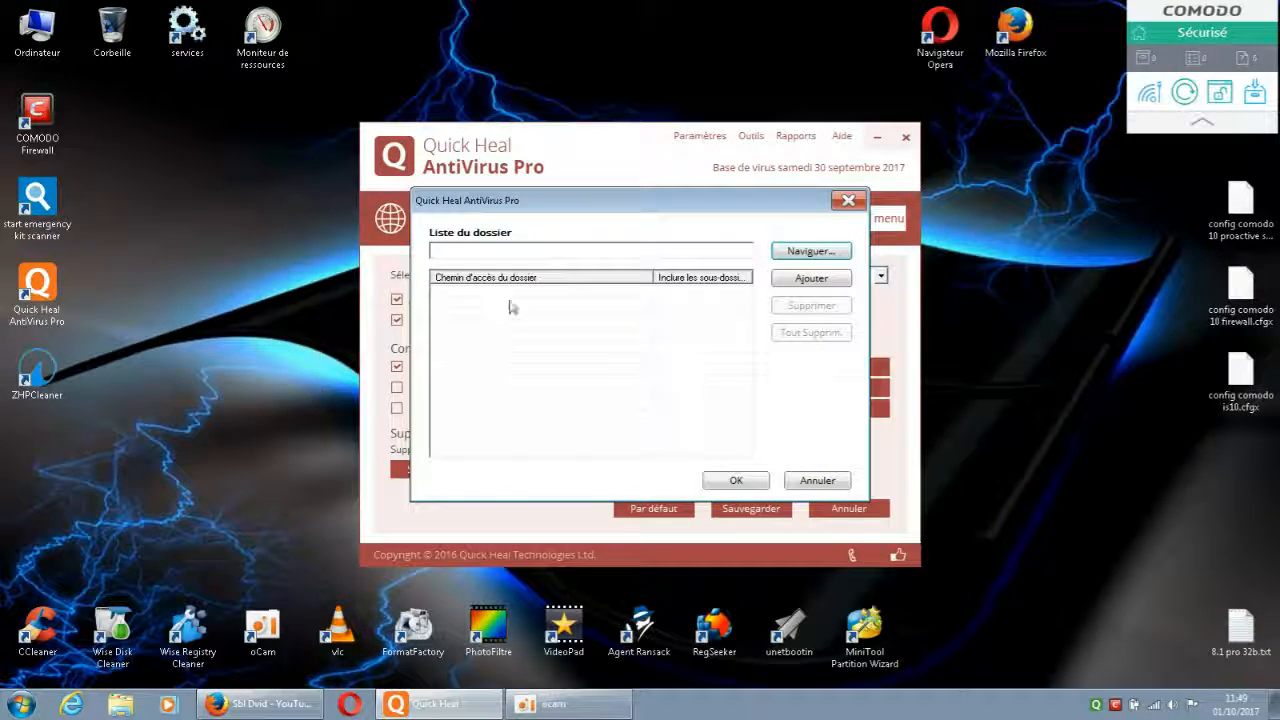
pyautogui.click(848, 201)
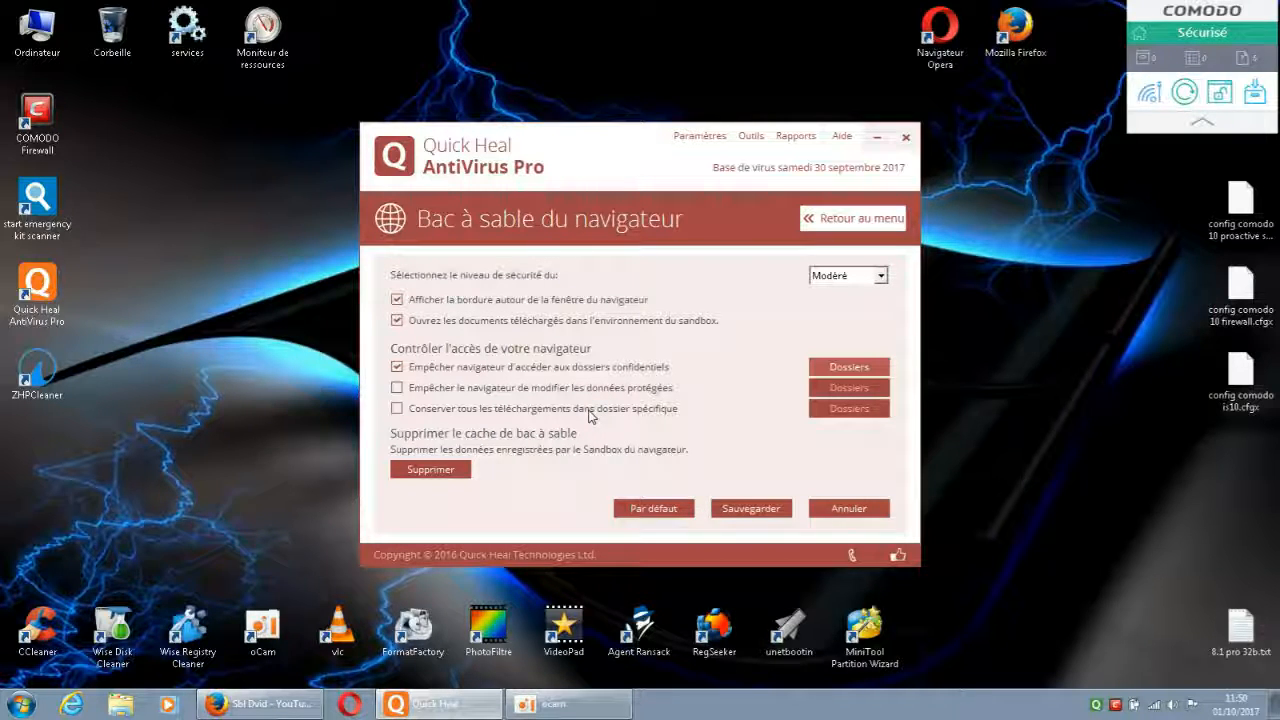
# Enable preventing the browser from modifying protected data, and inspect its folder list without adding anything.
pyautogui.click(397, 389)
pyautogui.click(846, 391)
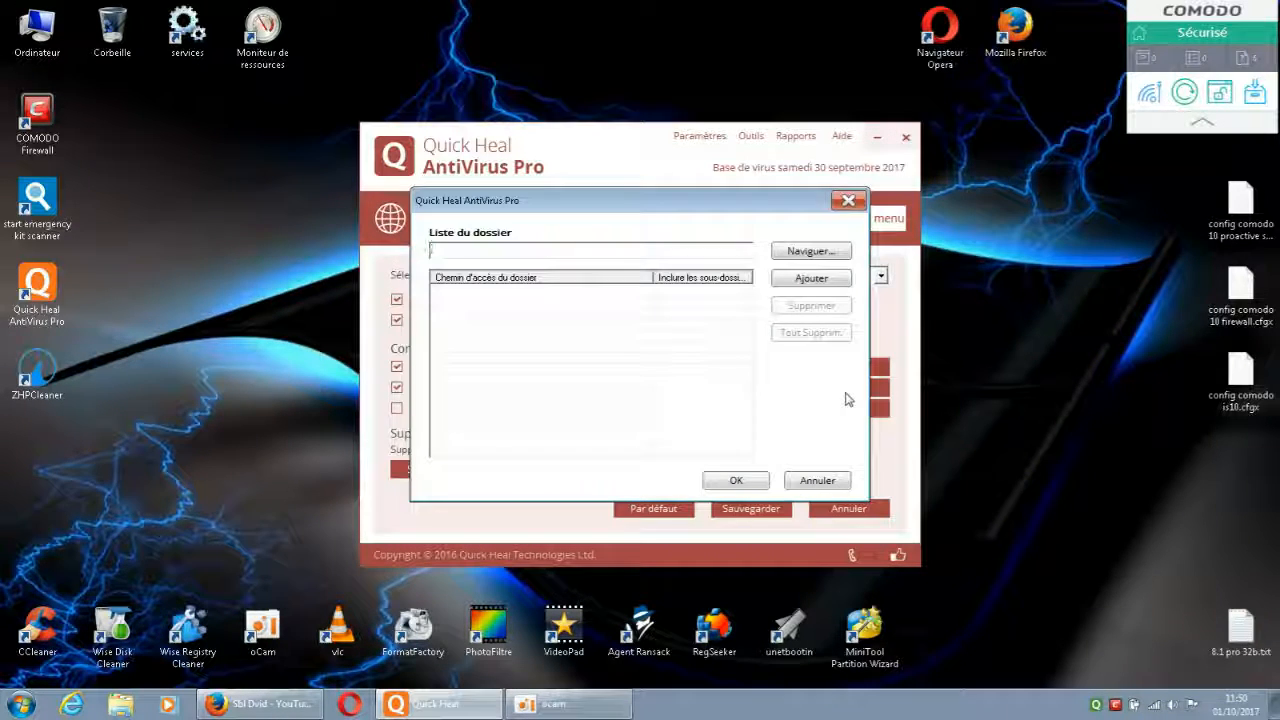
pyautogui.click(848, 200)
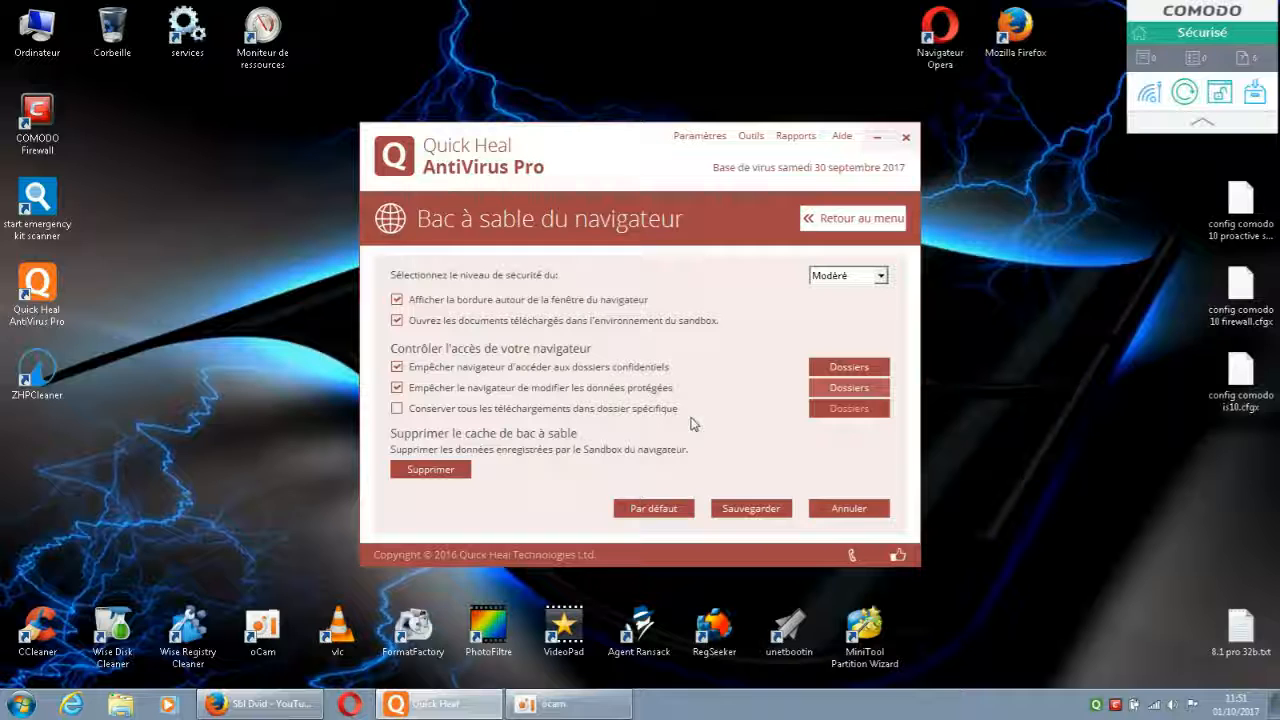
# Disable the confidential-folder and protected-data restrictions and save the browser sandbox settings.
pyautogui.click(397, 388)
pyautogui.click(397, 367)
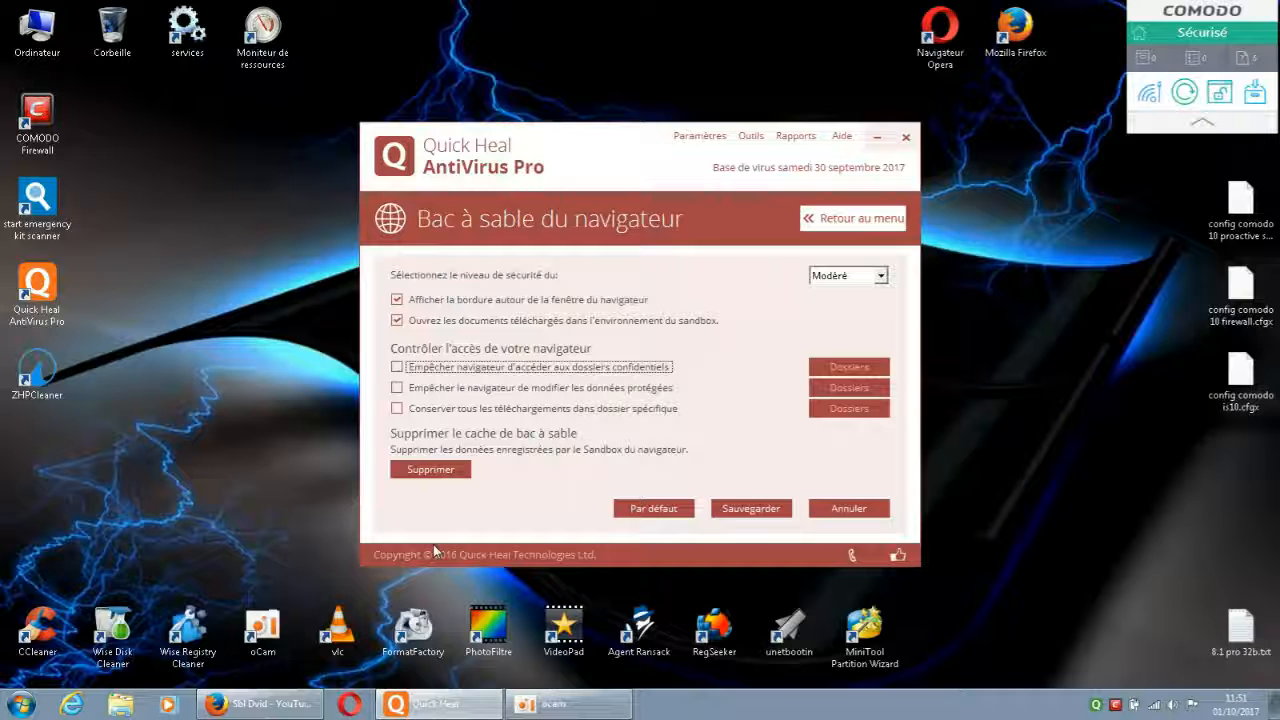
pyautogui.click(743, 511)
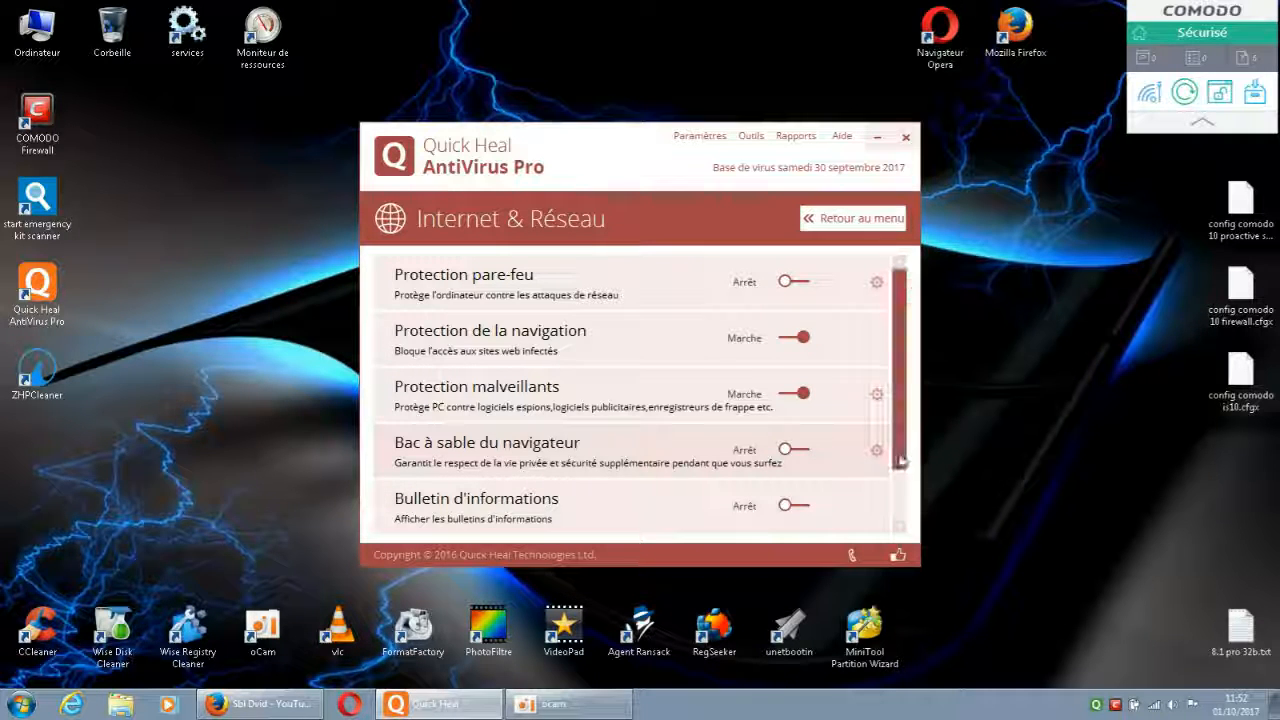
# Examine the remaining options in the Internet & Réseau list and close the antivirus window.
pyautogui.moveTo(900, 460); pyautogui.dragTo(903, 520)
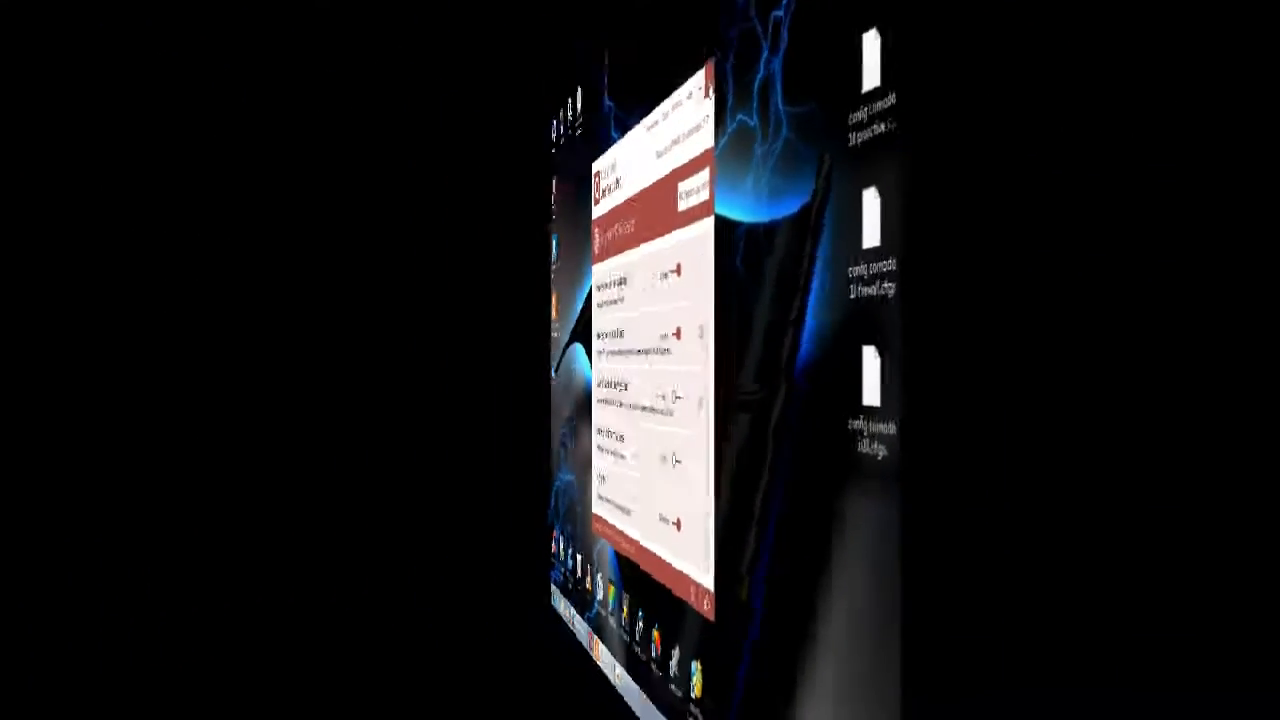
pyautogui.click(891, 113)
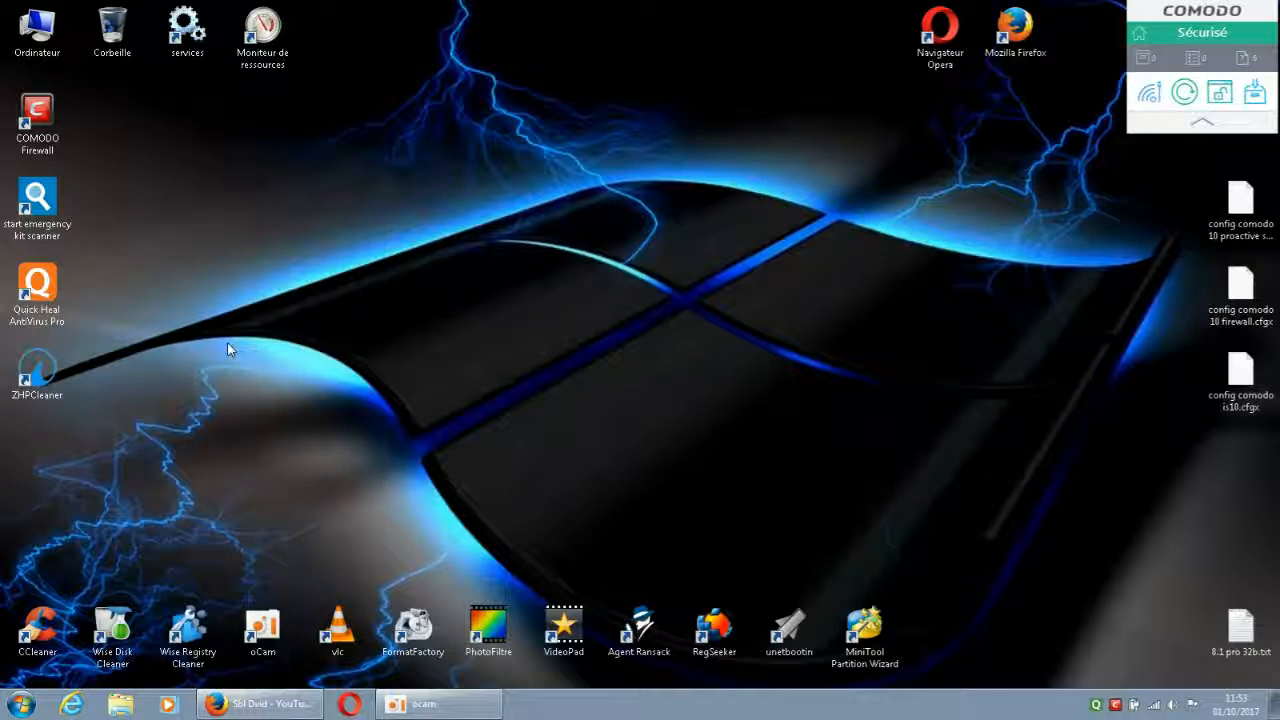
# Reopen Quick Heal AntiVirus Pro, examine the Outils page and the Paramètres list, and return to the main menu.
pyautogui.doubleClick(55, 298)
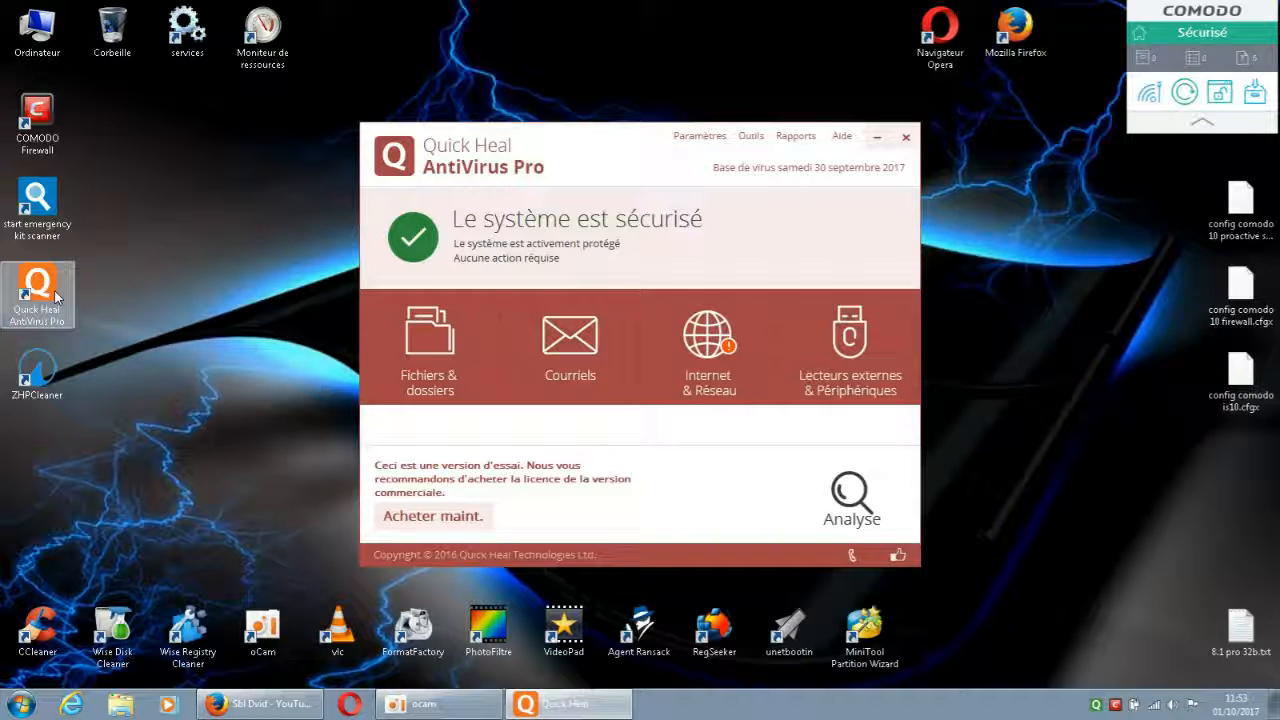
pyautogui.click(750, 140)
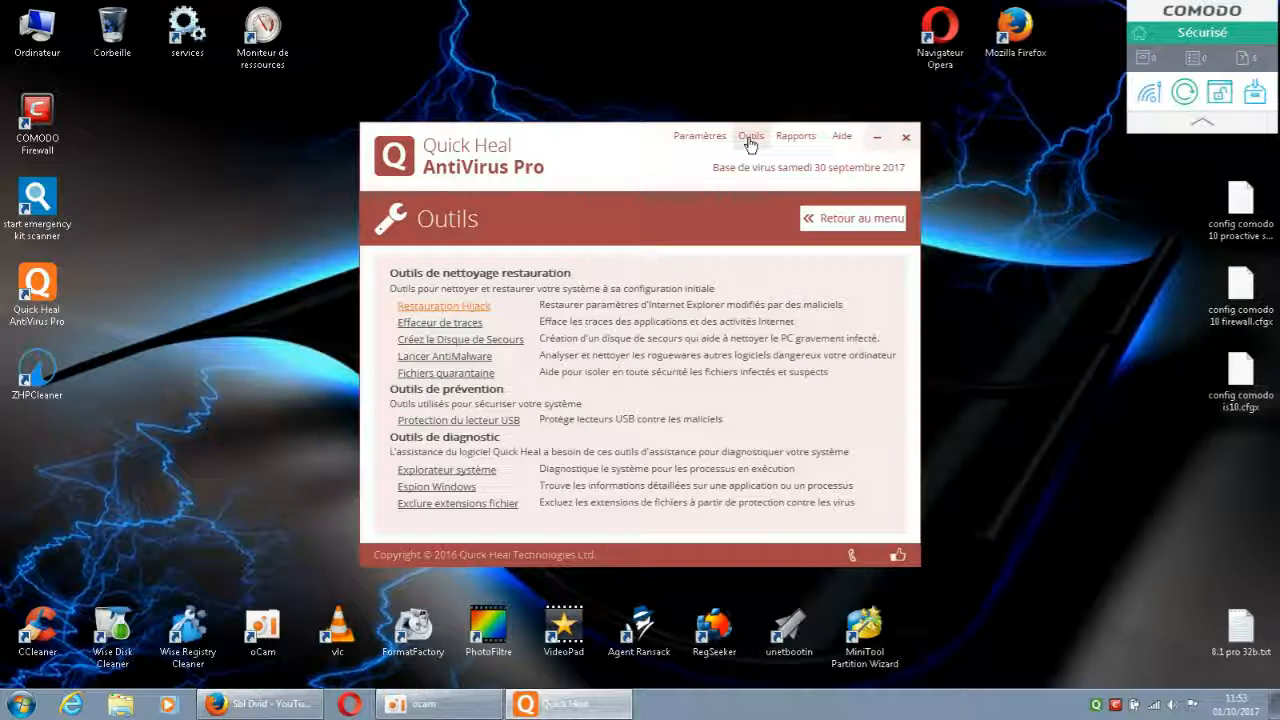
pyautogui.click(805, 219)
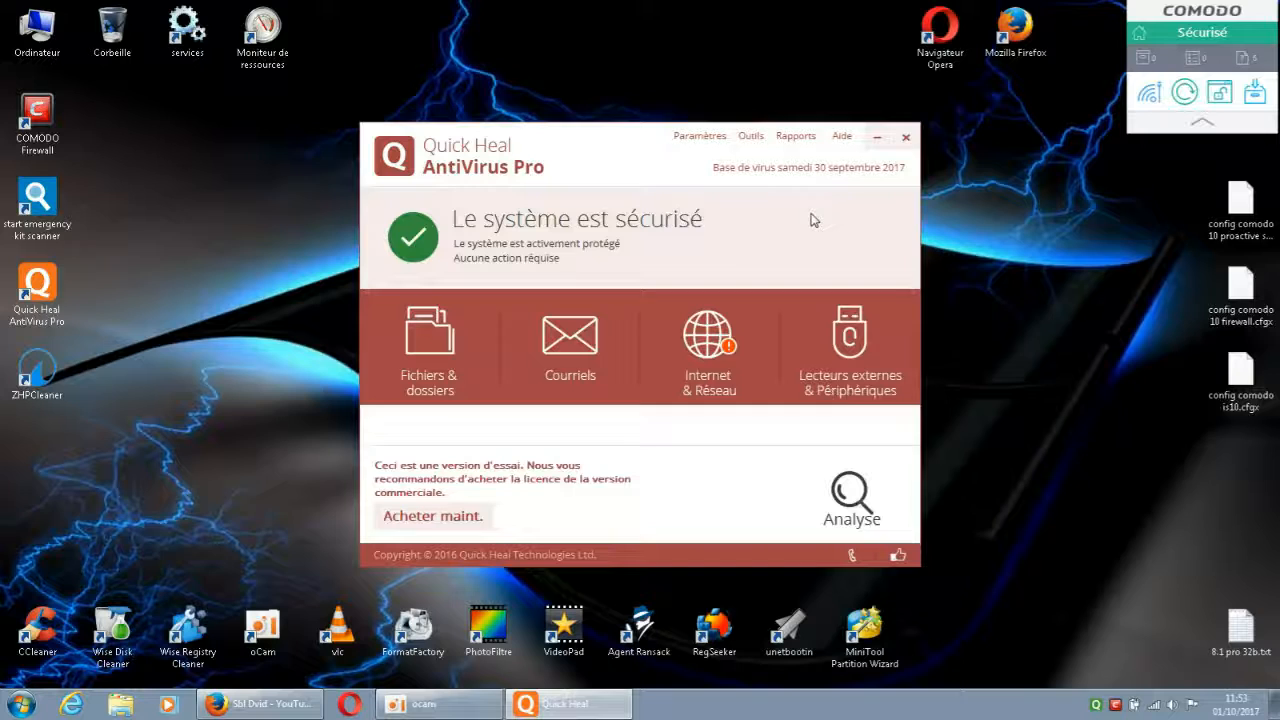
pyautogui.click(698, 136)
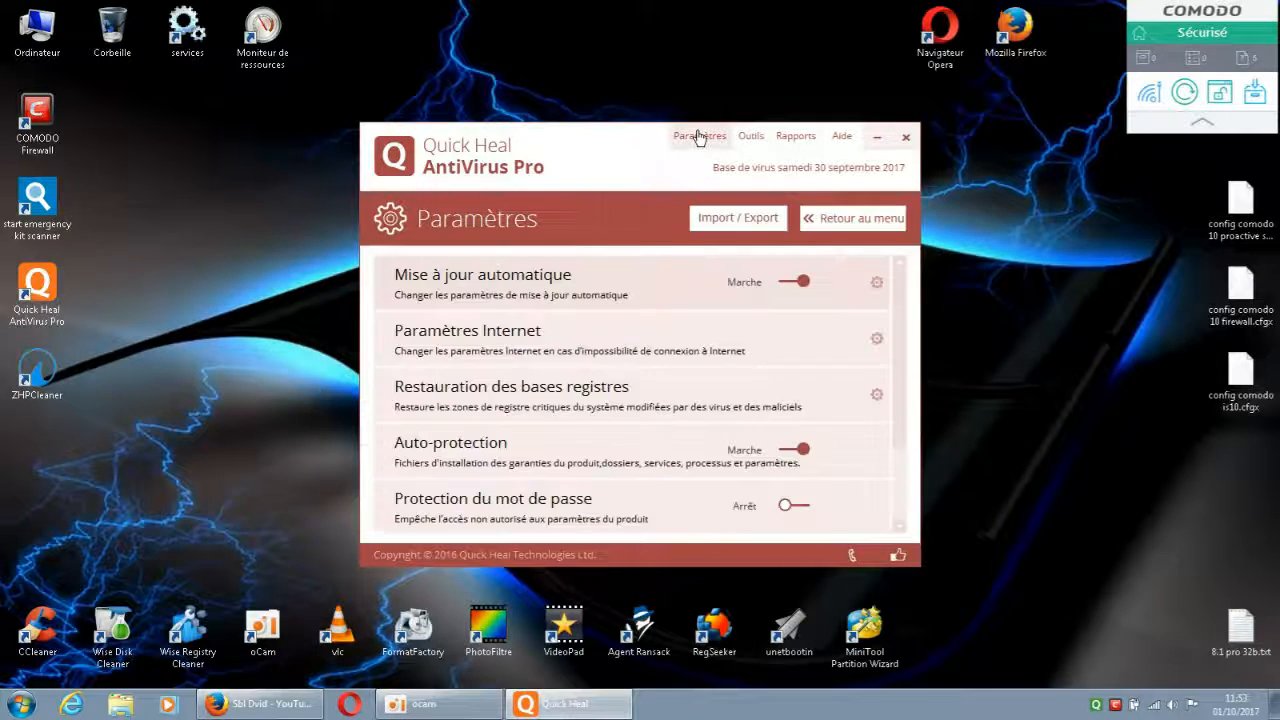
pyautogui.scroll(-3, 690, 405)
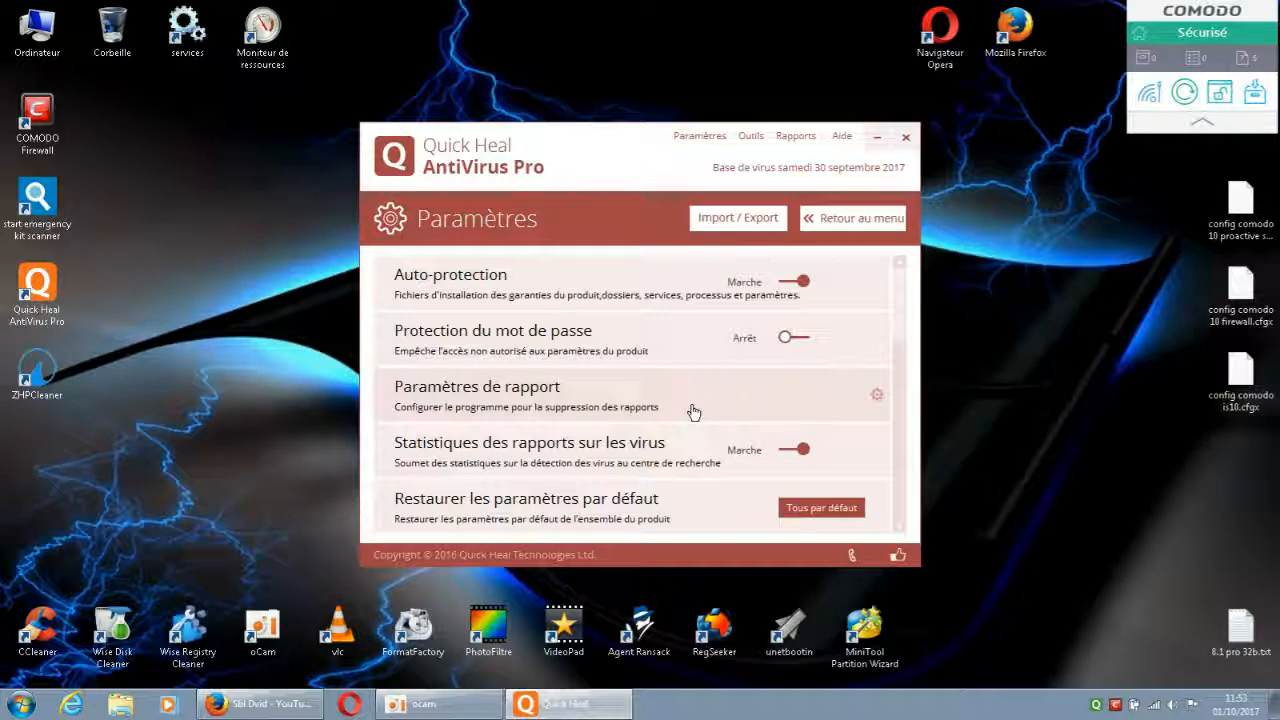
pyautogui.click(810, 217)
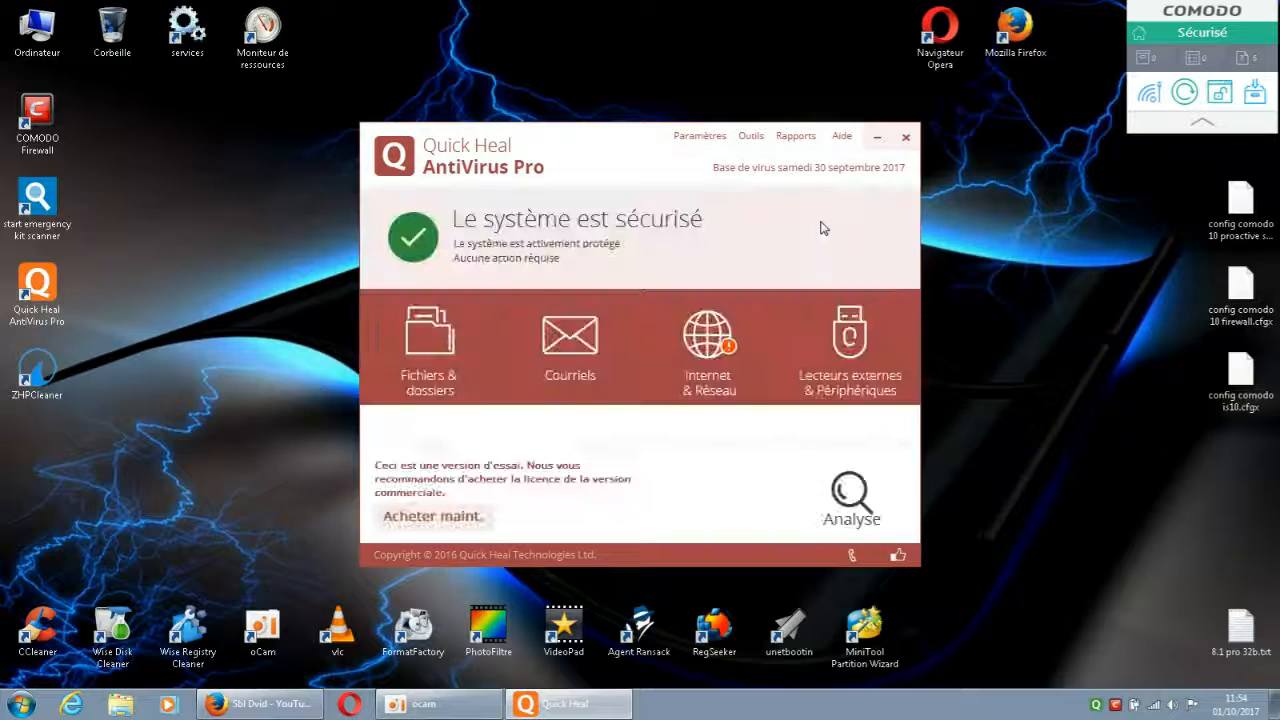
# Export the antivirus settings to the desktop as "svg quick h" and place the file's icon below the "config comodo is10.cfgx" icon.
pyautogui.click(699, 136)
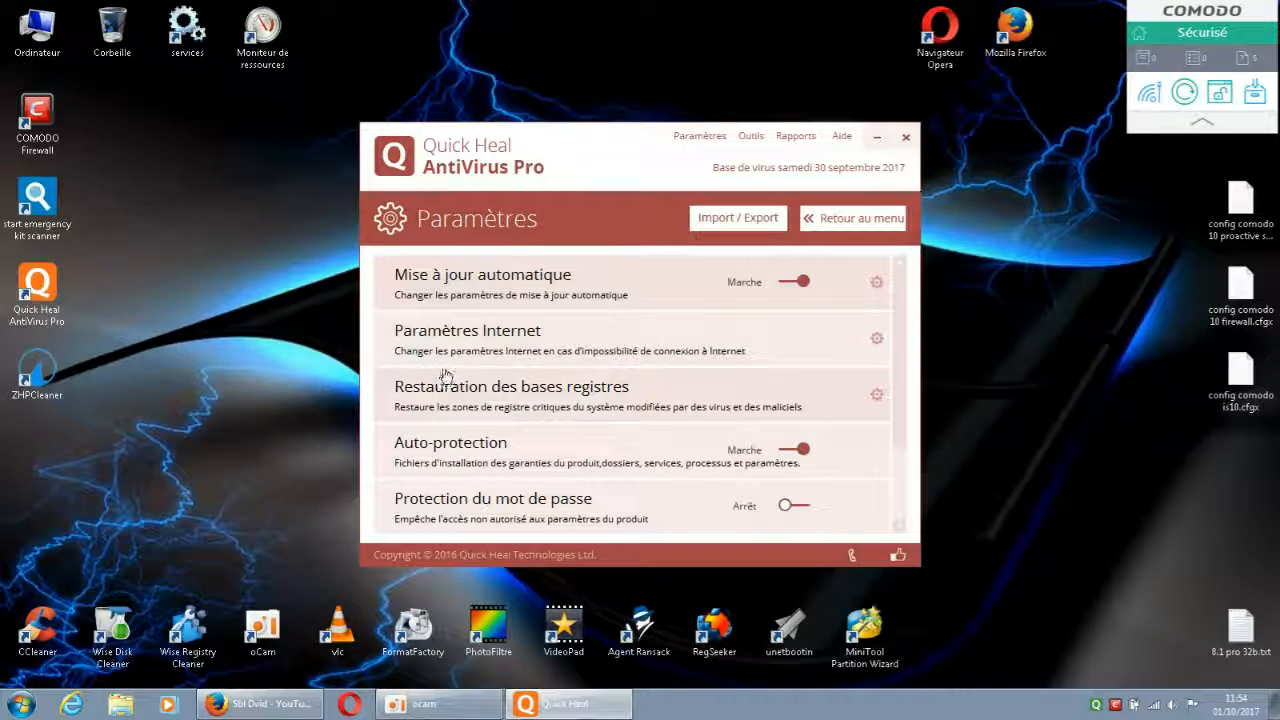
pyautogui.click(731, 220)
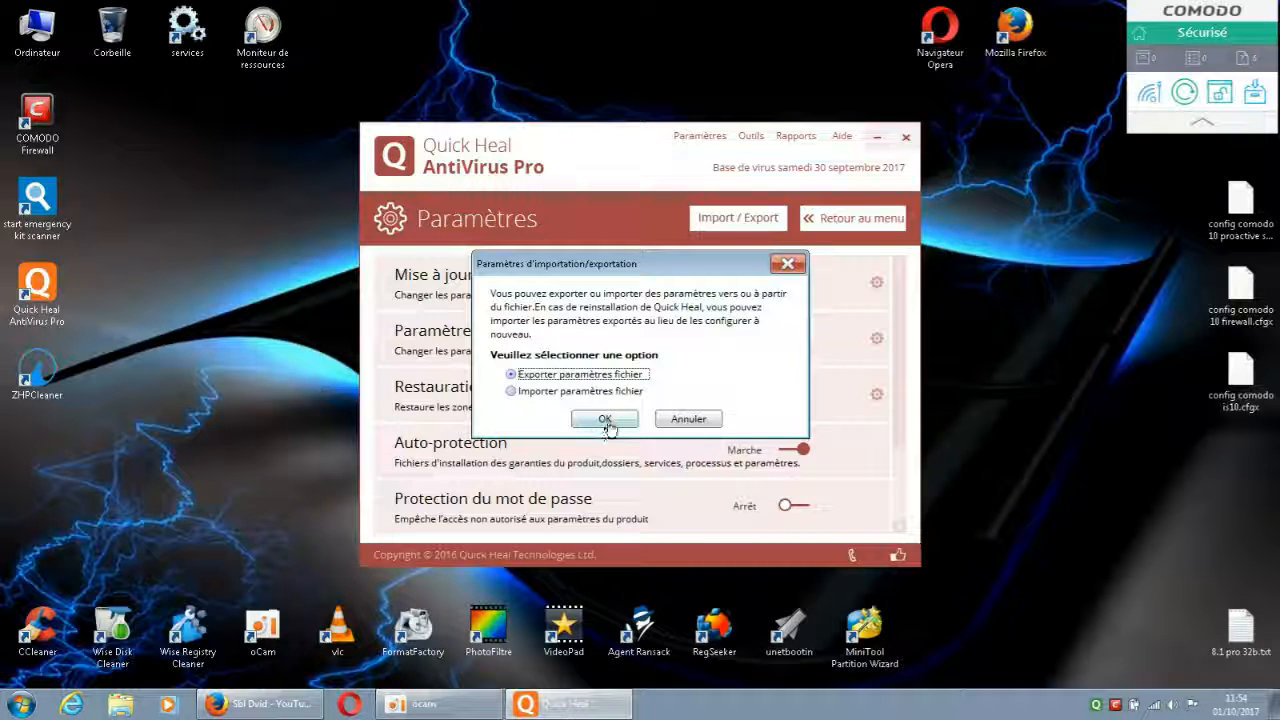
pyautogui.click(606, 422)
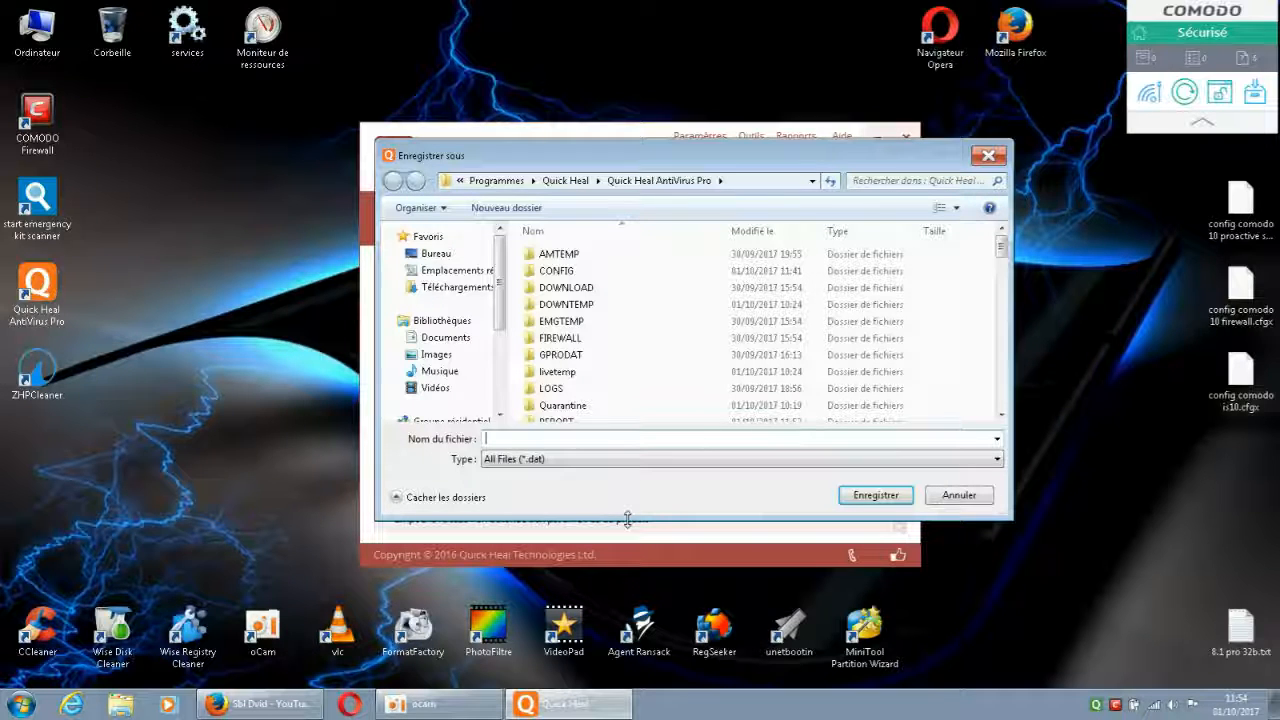
pyautogui.click(438, 255)
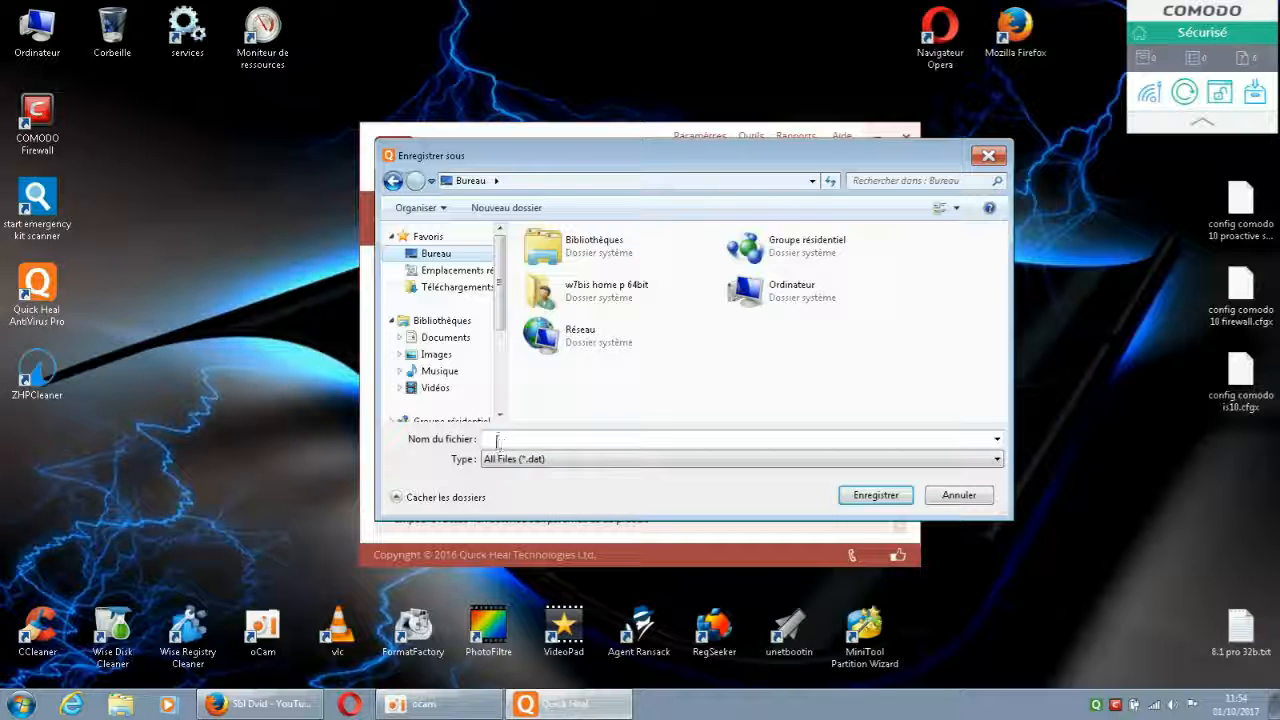
pyautogui.click(647, 441)
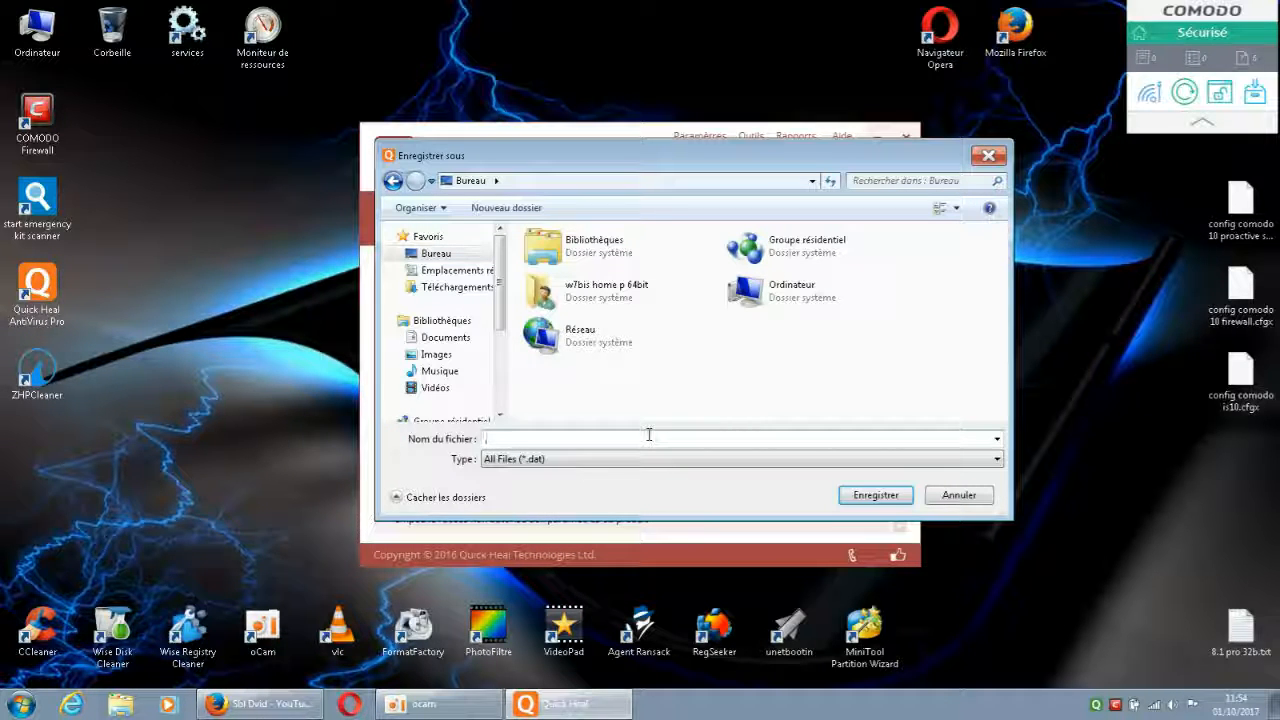
pyautogui.write('svg')
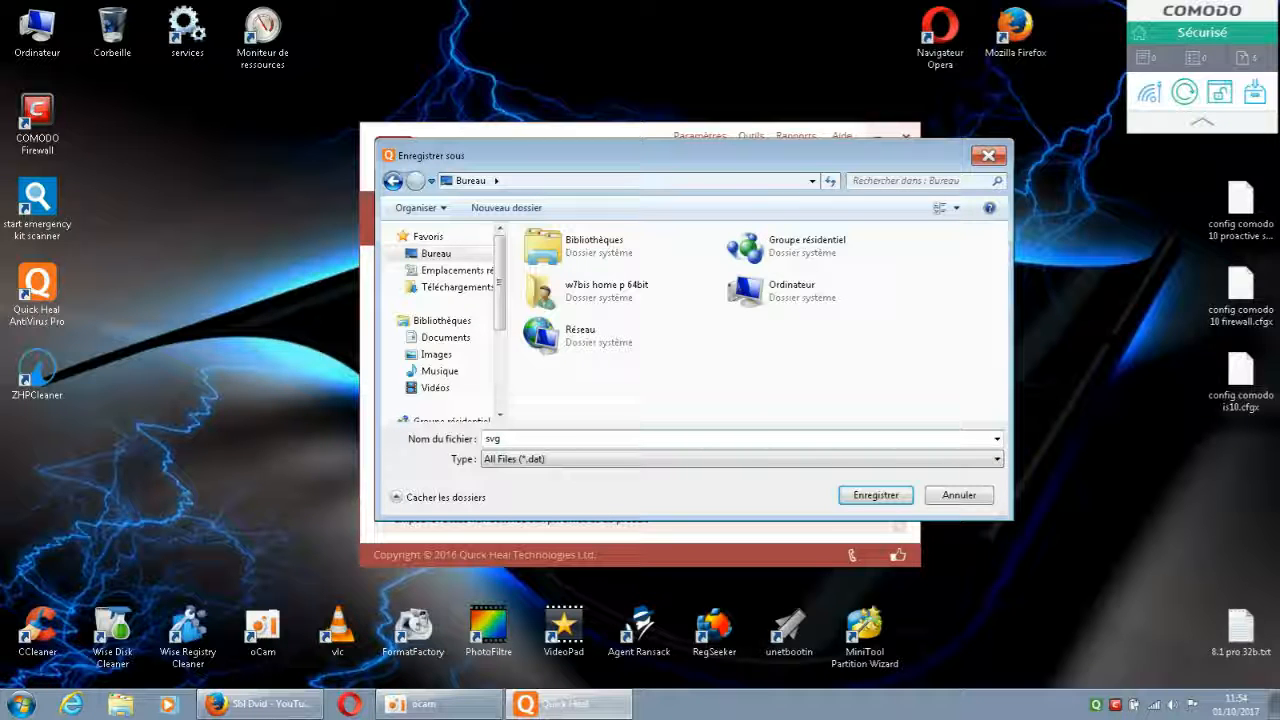
pyautogui.write(' qu')
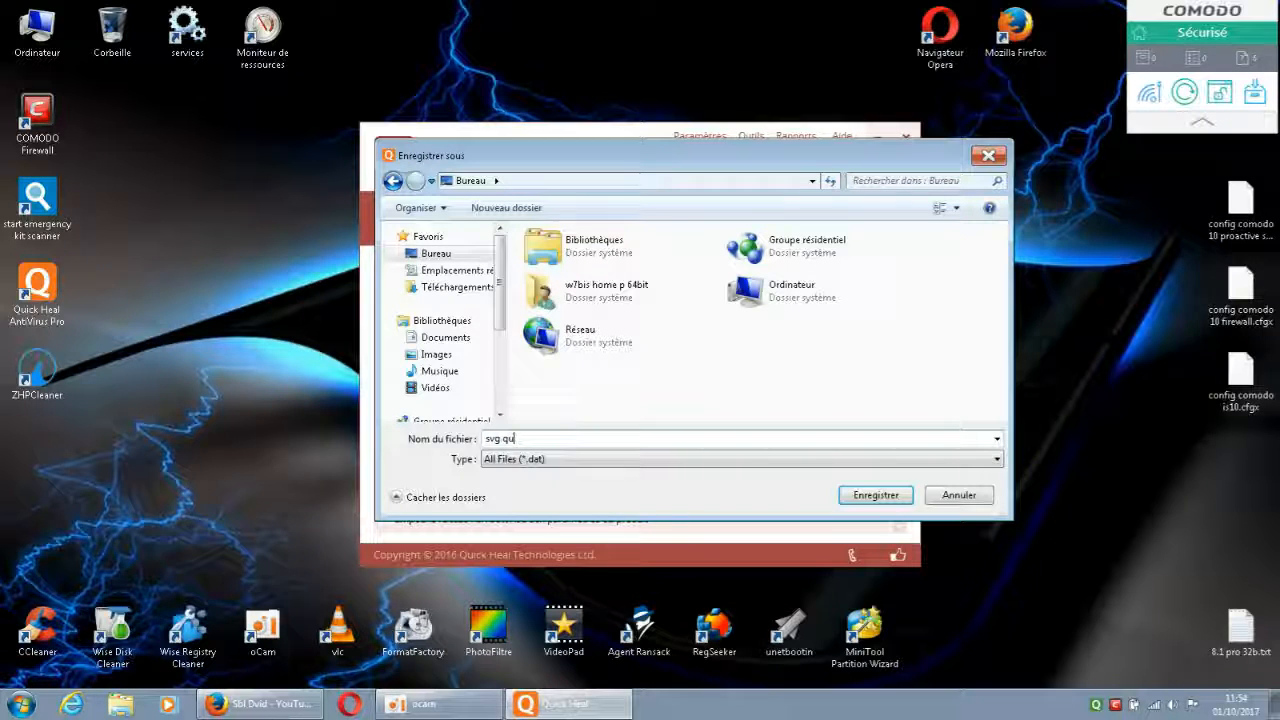
pyautogui.write('ick h')
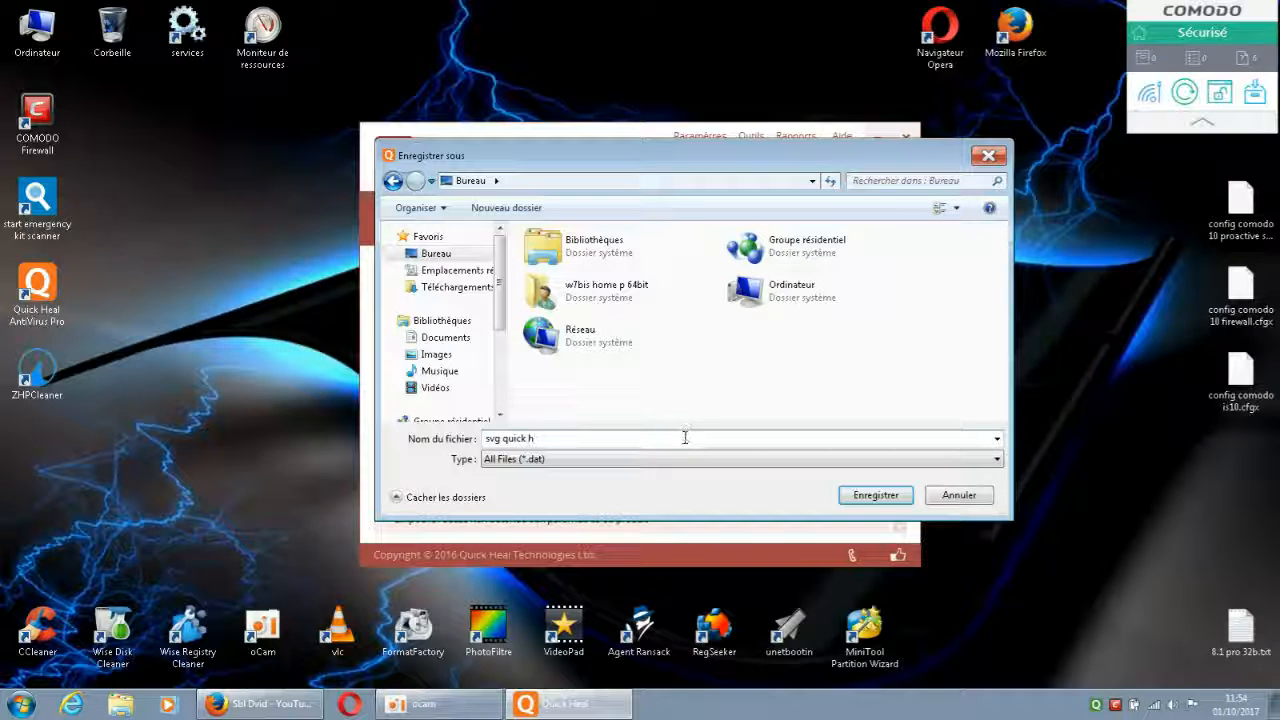
pyautogui.click(884, 495)
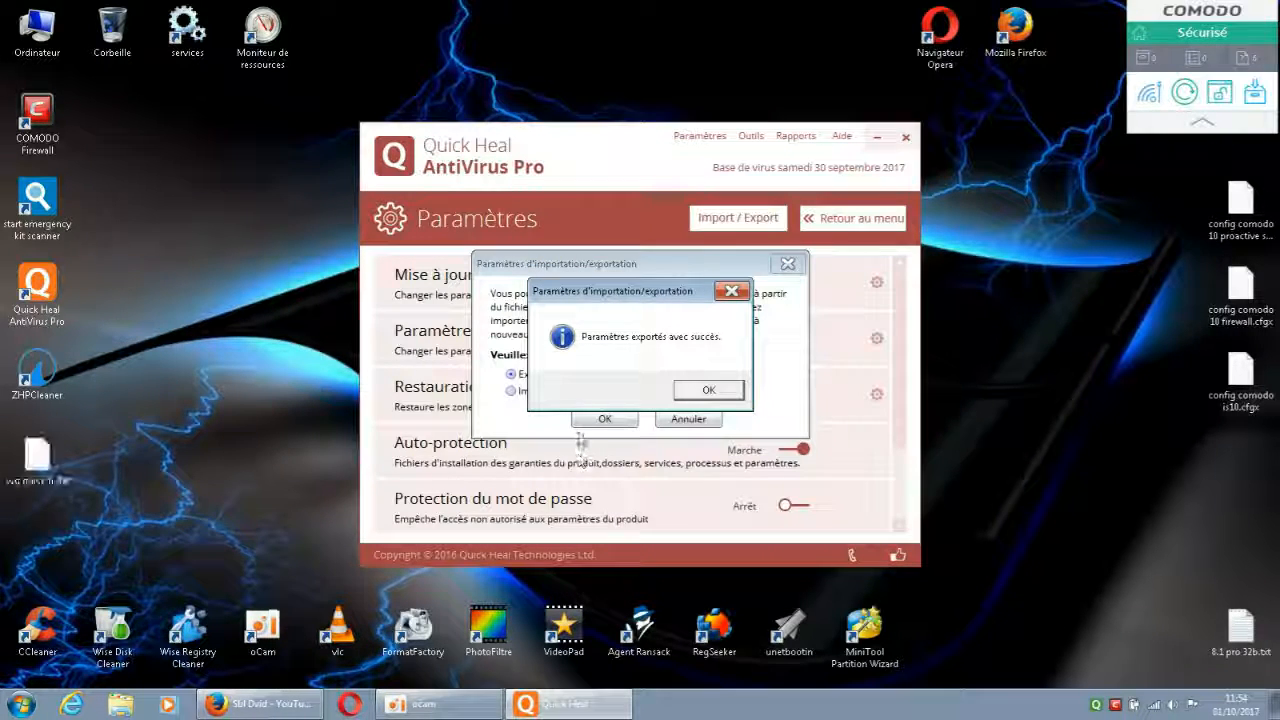
pyautogui.click(708, 390)
pyautogui.moveTo(37, 458)
pyautogui.mouseDown()
pyautogui.moveTo(118, 487)
pyautogui.moveTo(845, 528)
pyautogui.moveTo(1240, 476)
pyautogui.mouseUp()
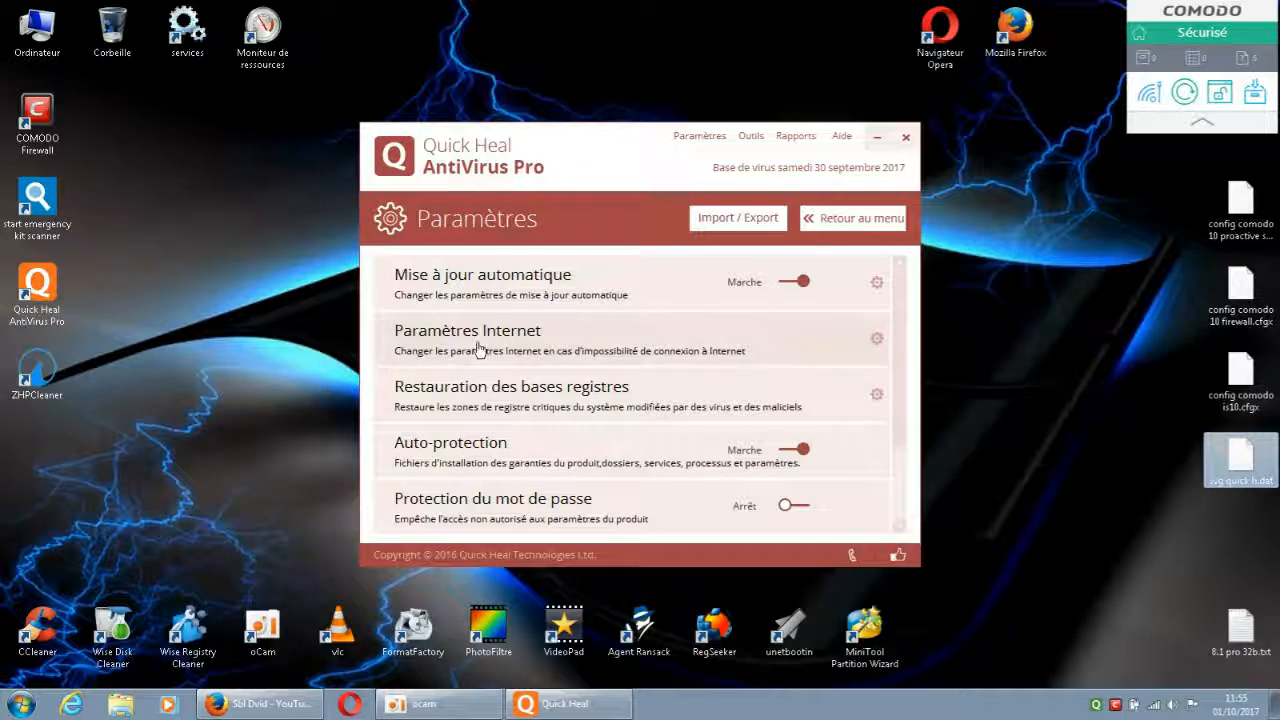
# Try to import the antivirus settings from the "svg quick h.dat" file on the desktop, enlarging the file-selection window to find it.
pyautogui.click(738, 220)
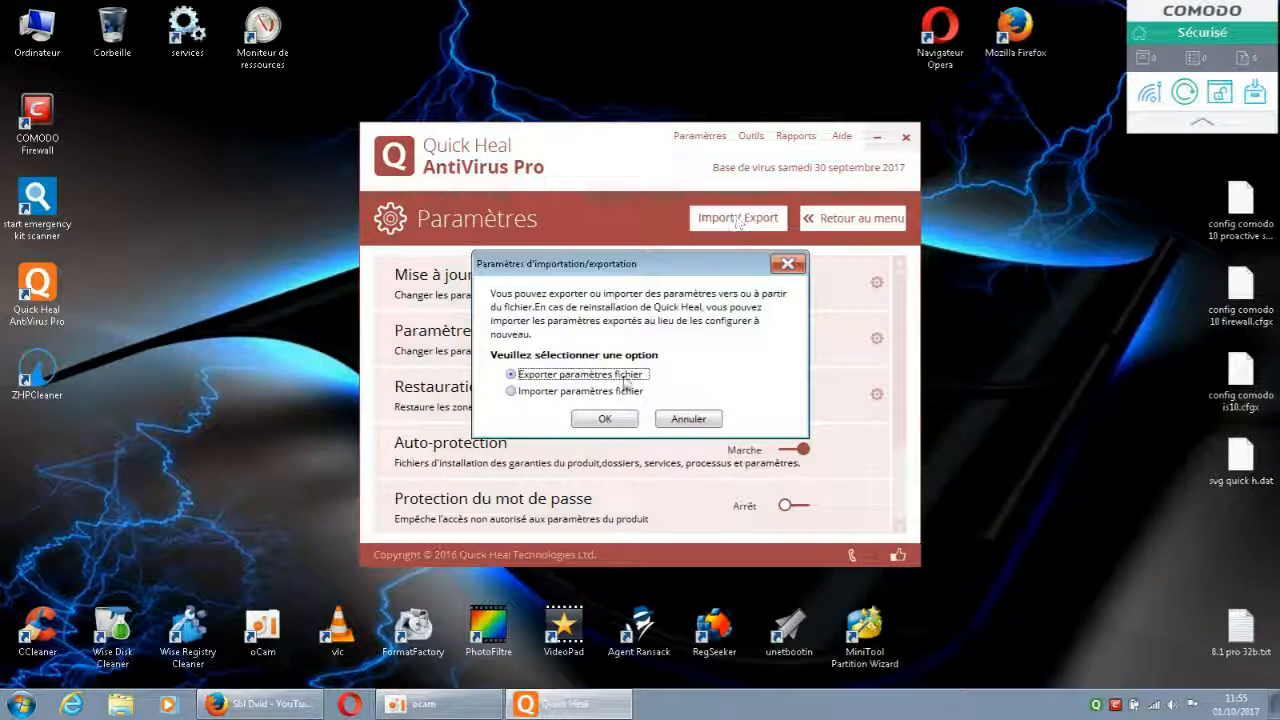
pyautogui.click(511, 393)
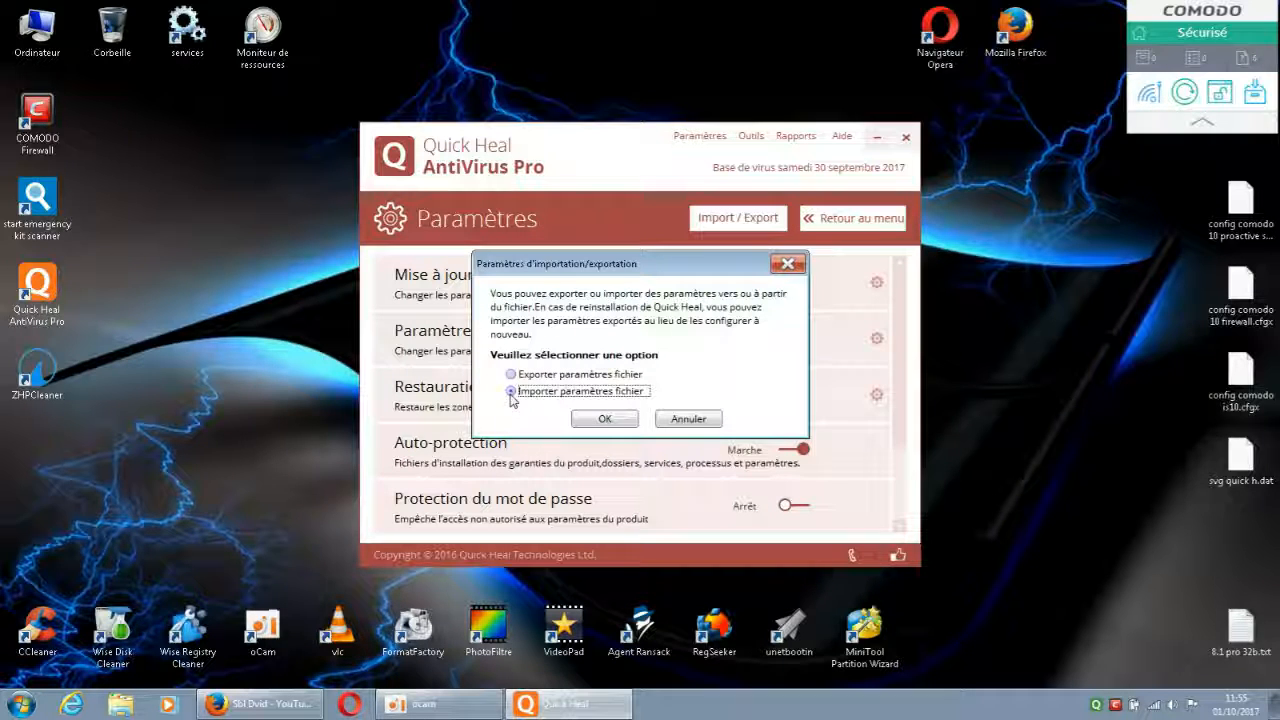
pyautogui.click(605, 419)
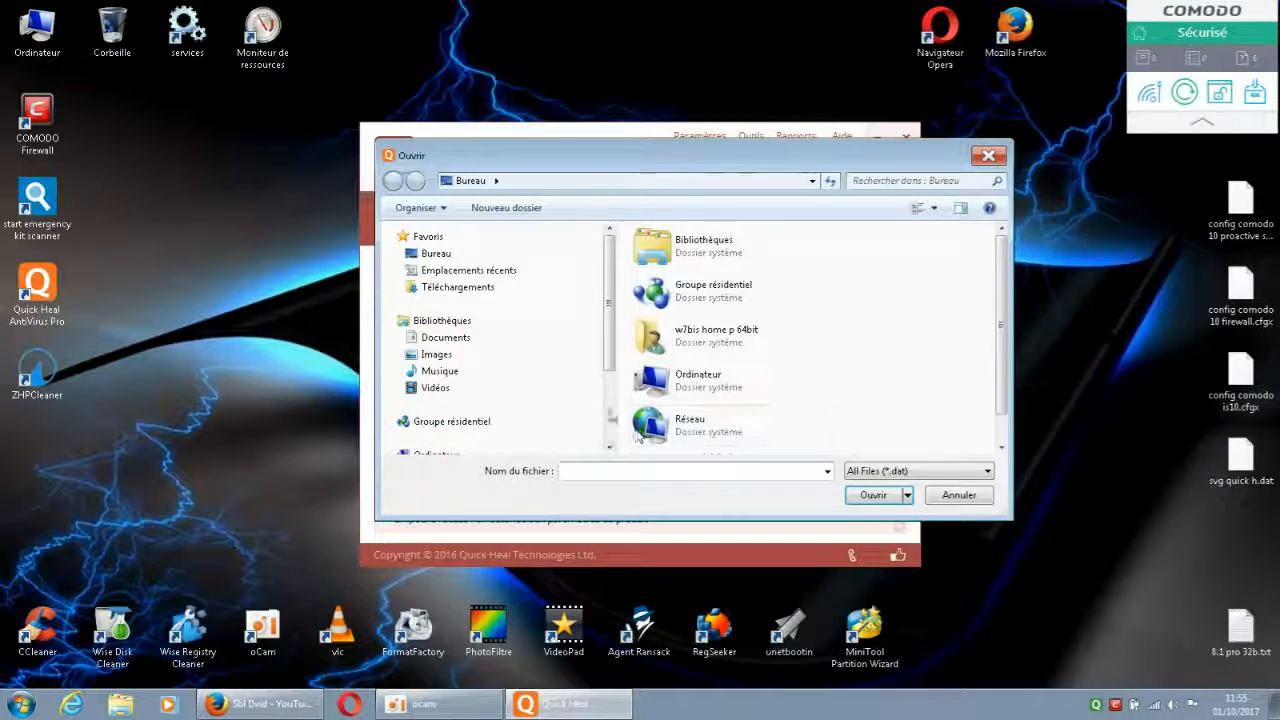
pyautogui.click(447, 255)
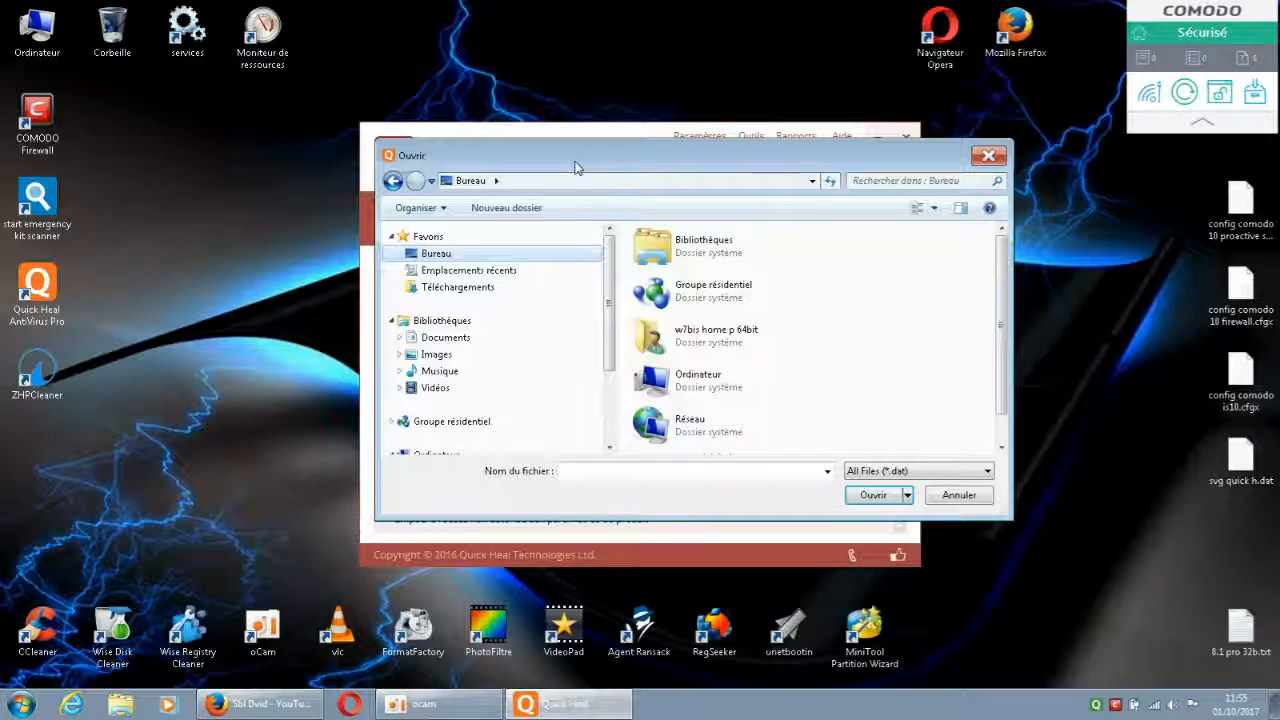
pyautogui.moveTo(580, 158); pyautogui.dragTo(448, 66)
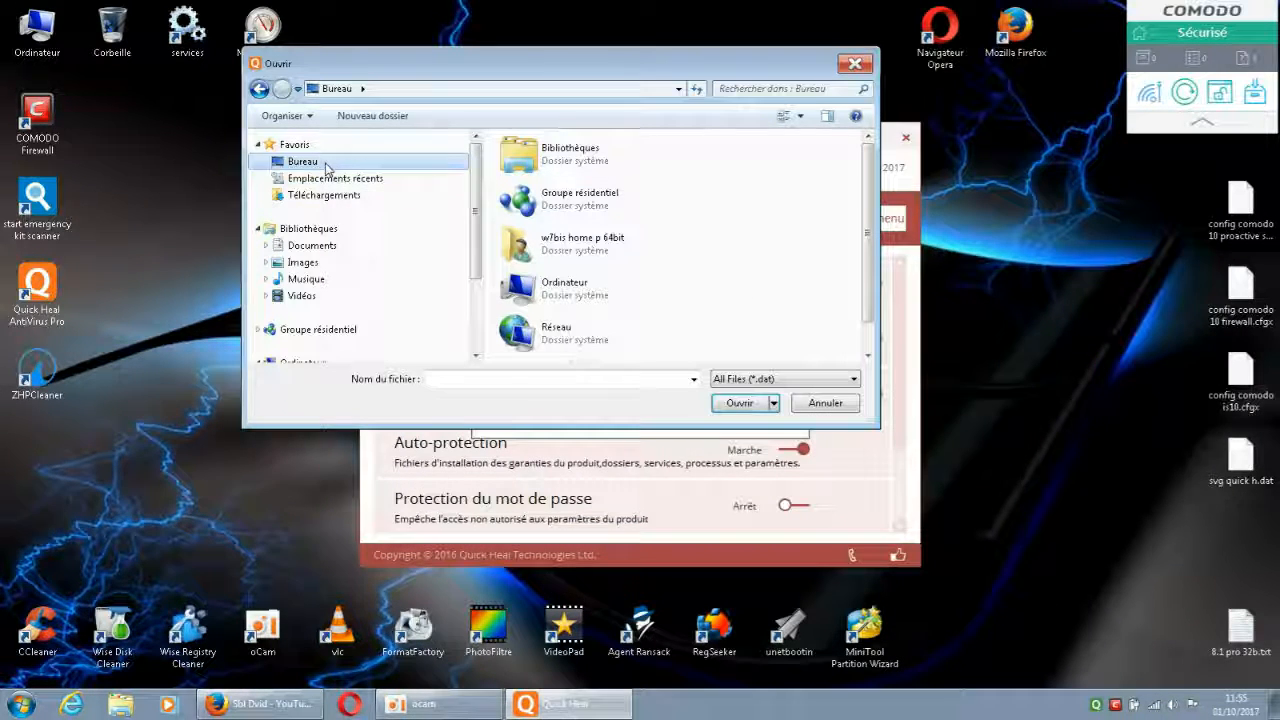
pyautogui.moveTo(866, 424); pyautogui.dragTo(1122, 602)
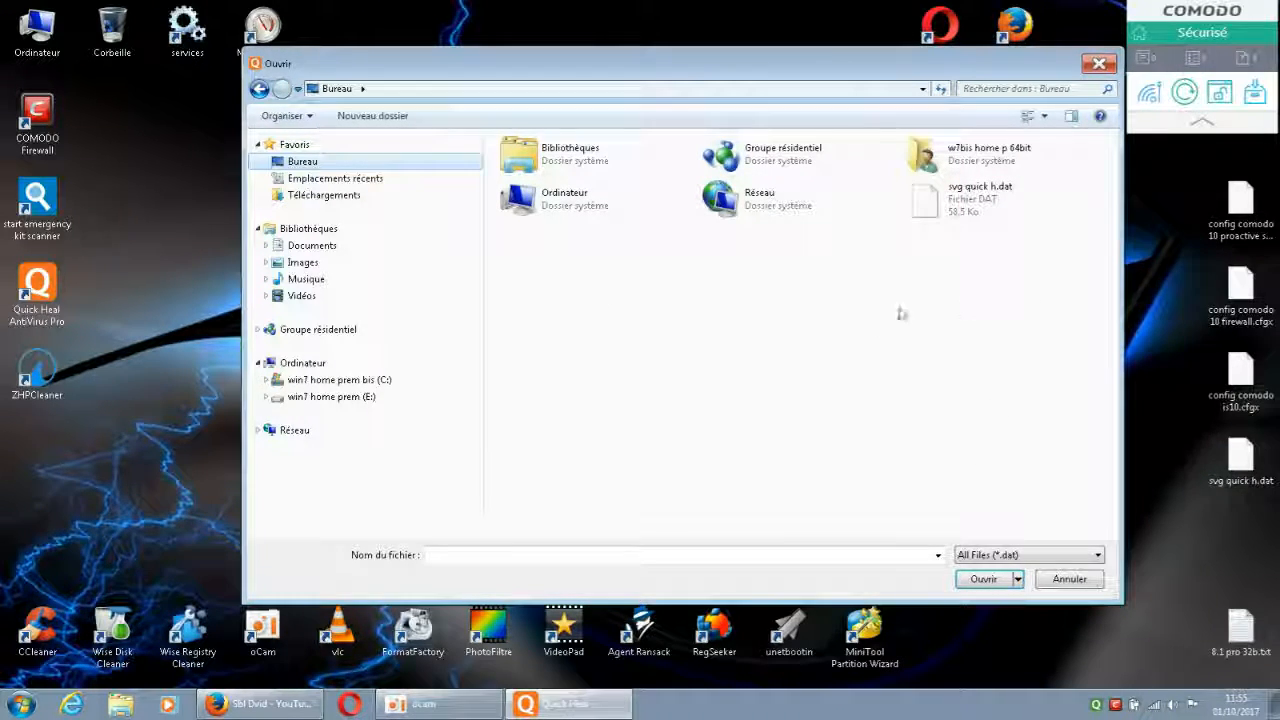
pyautogui.click(975, 200)
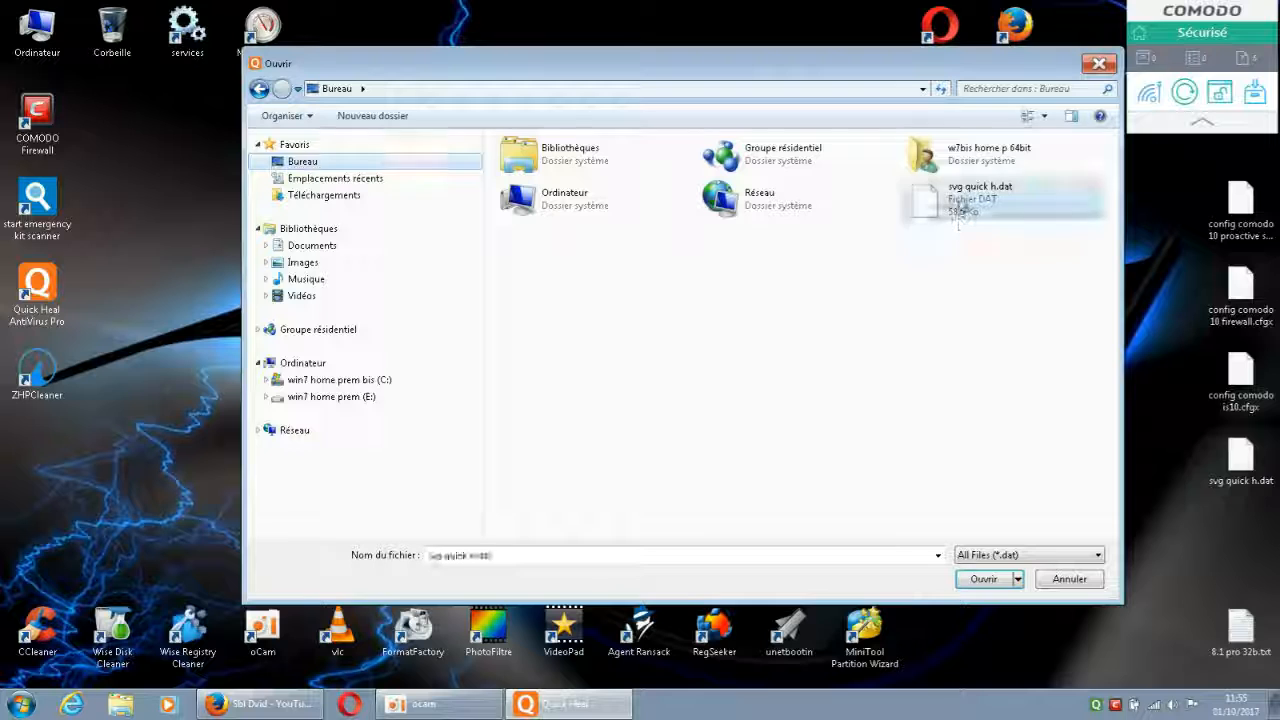
pyautogui.click(984, 580)
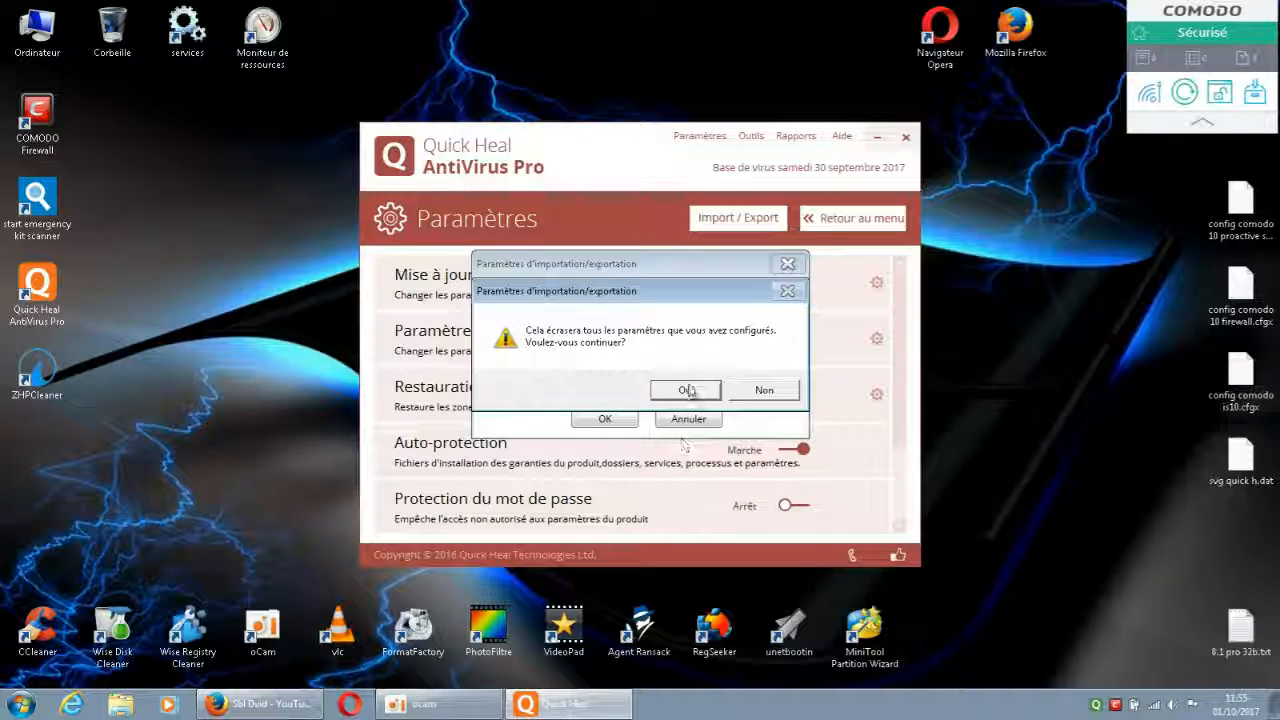
# Dismiss the overwrite confirmation, cancel the settings import and close the antivirus window.
pyautogui.click(788, 292)
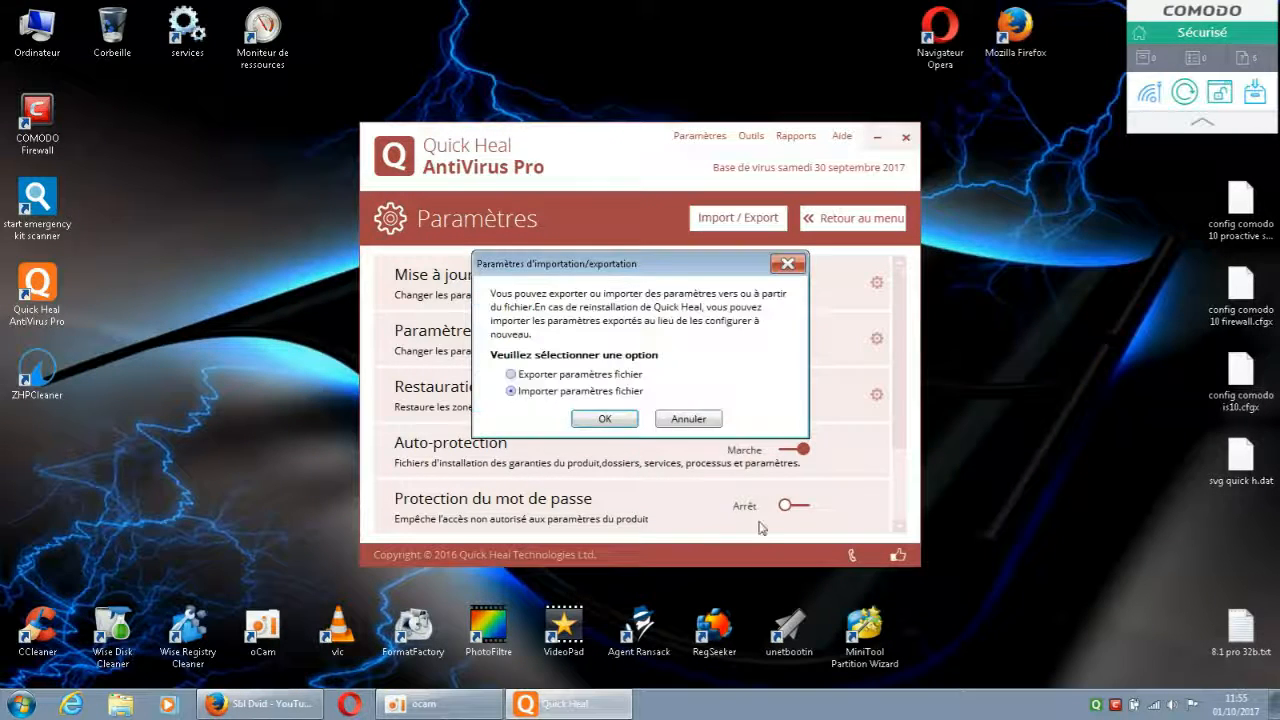
pyautogui.click(690, 420)
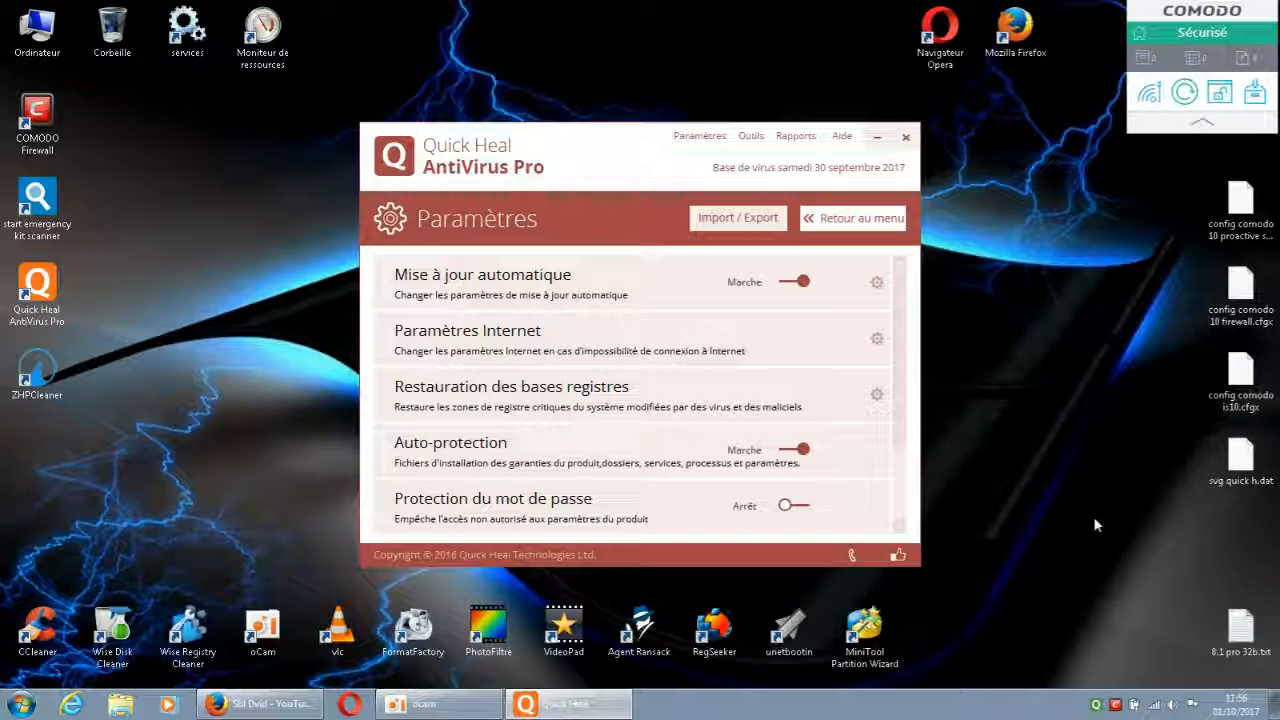
pyautogui.click(905, 137)
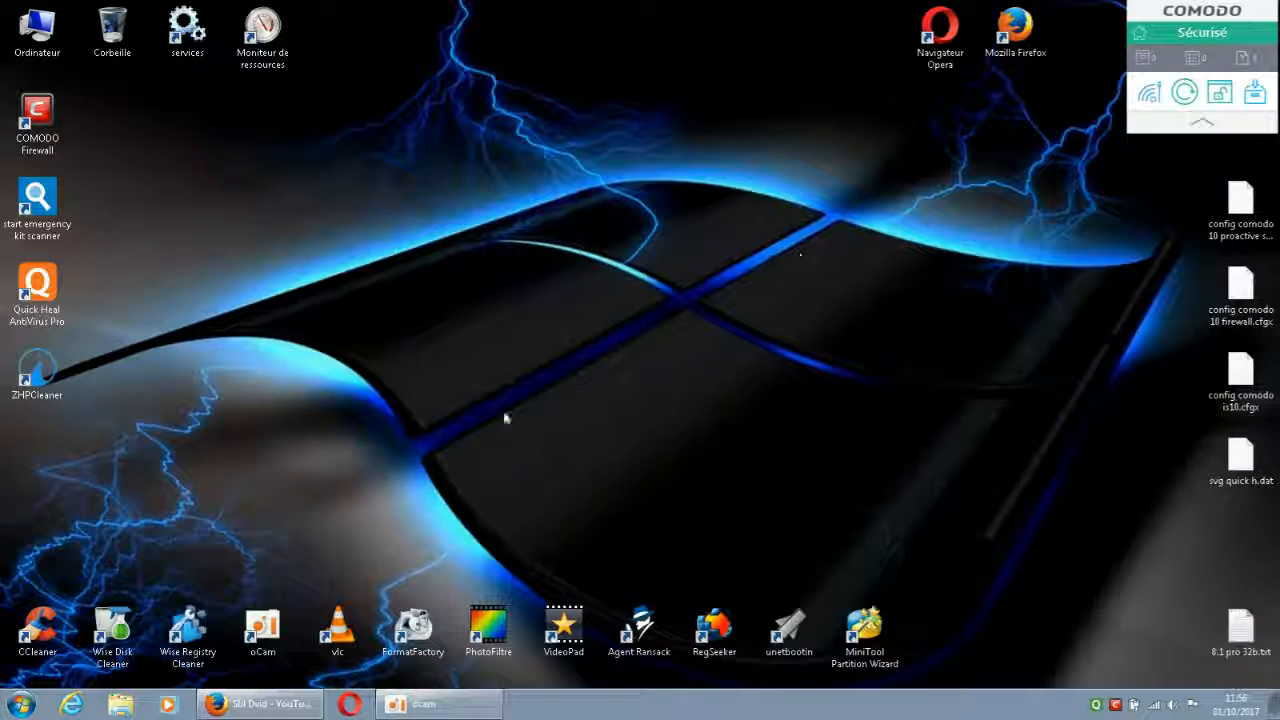